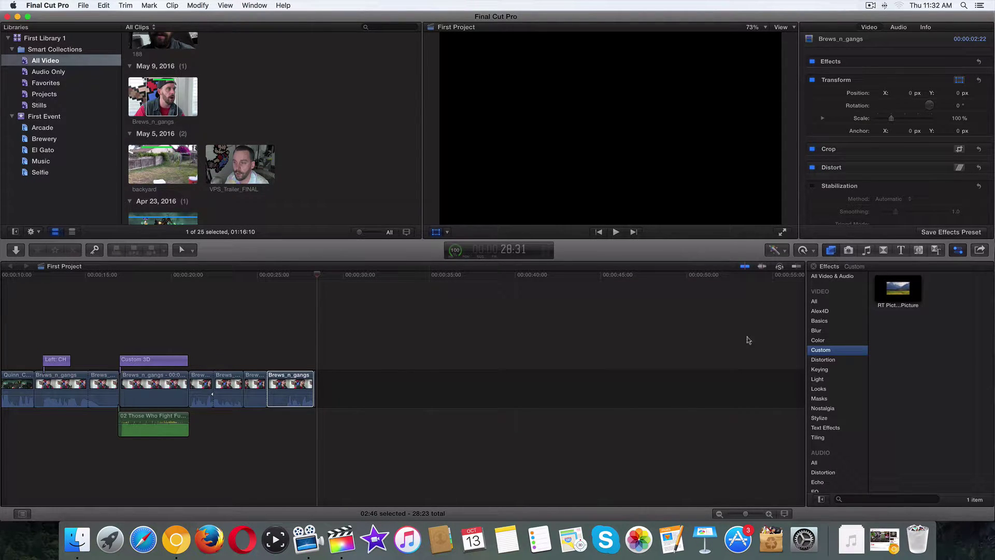
# Step: Restore Chrome and play the YouTube example video, pausing at 3:13 on the side-by-side layout
pyautogui.click(882, 539)
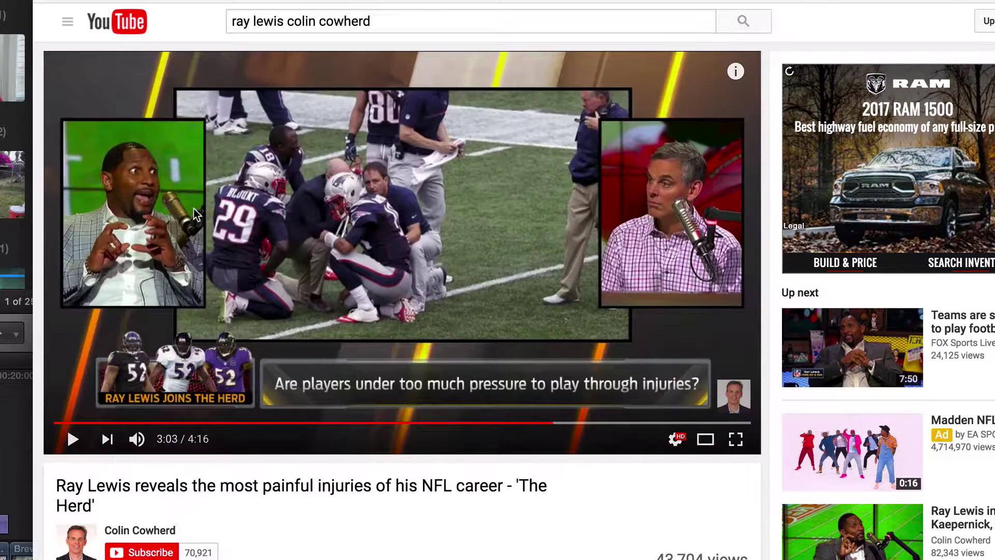
pyautogui.click(73, 440)
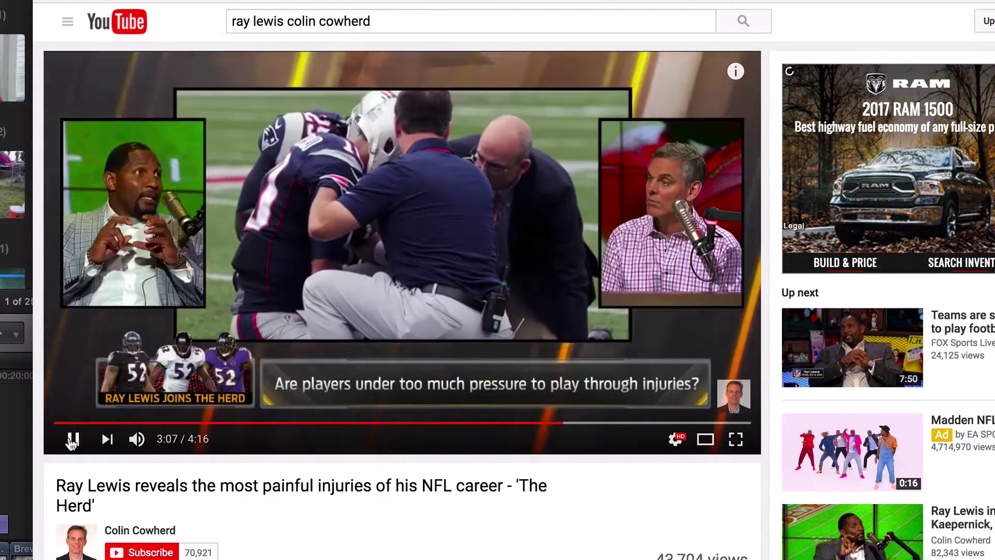
pyautogui.click(73, 440)
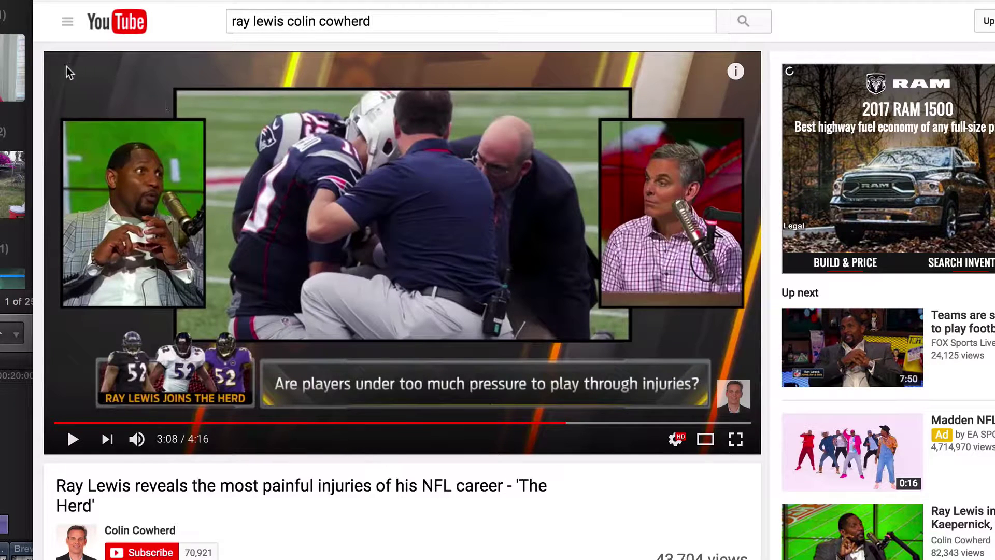
pyautogui.click(72, 441)
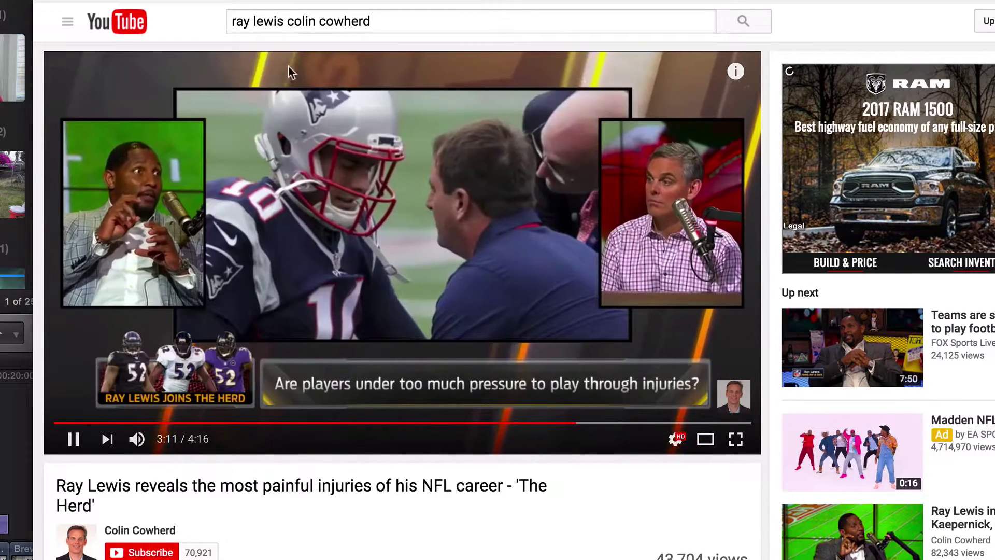
pyautogui.click(74, 441)
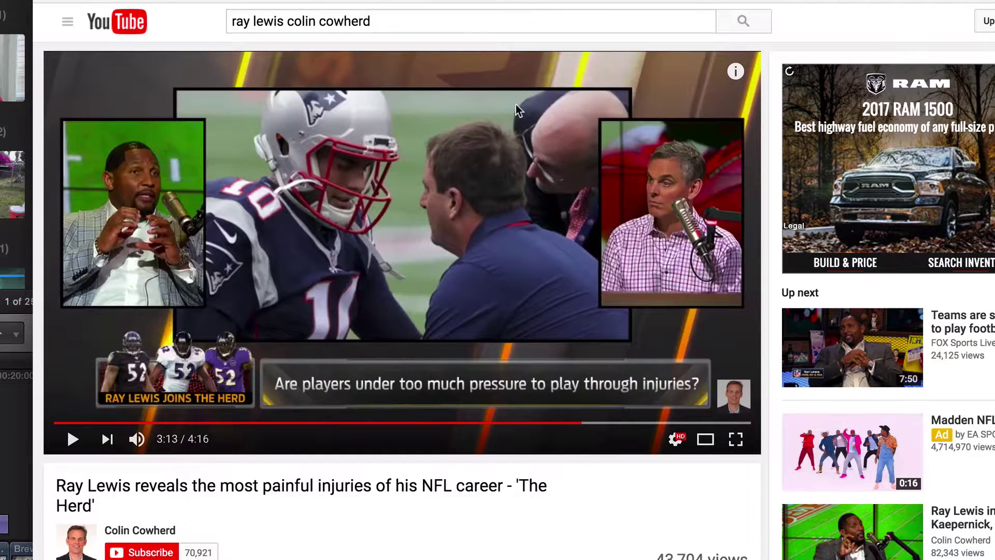
# Step: Resume the example video and pause it again at 3:16
pyautogui.scroll(1, 570, 345)
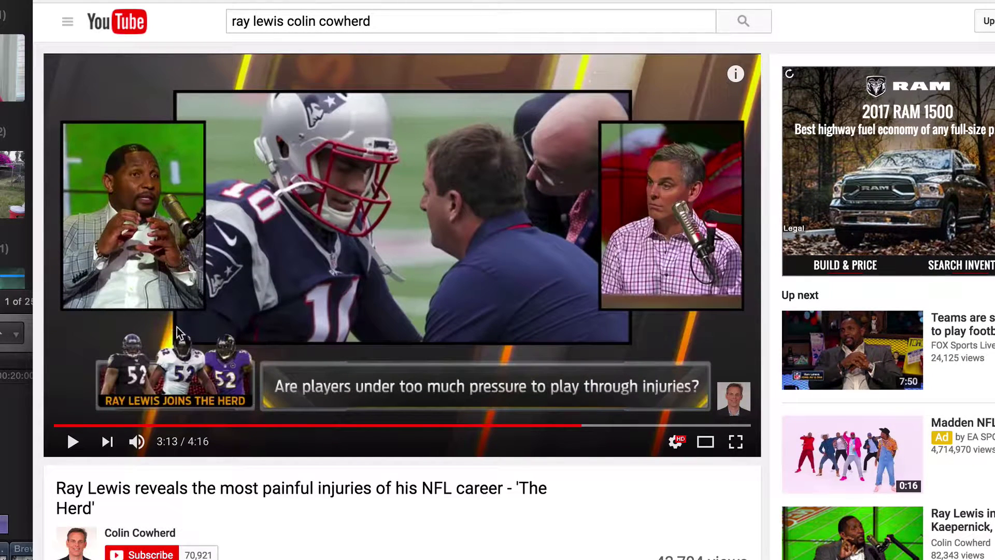
pyautogui.scroll(-1, 164, 375)
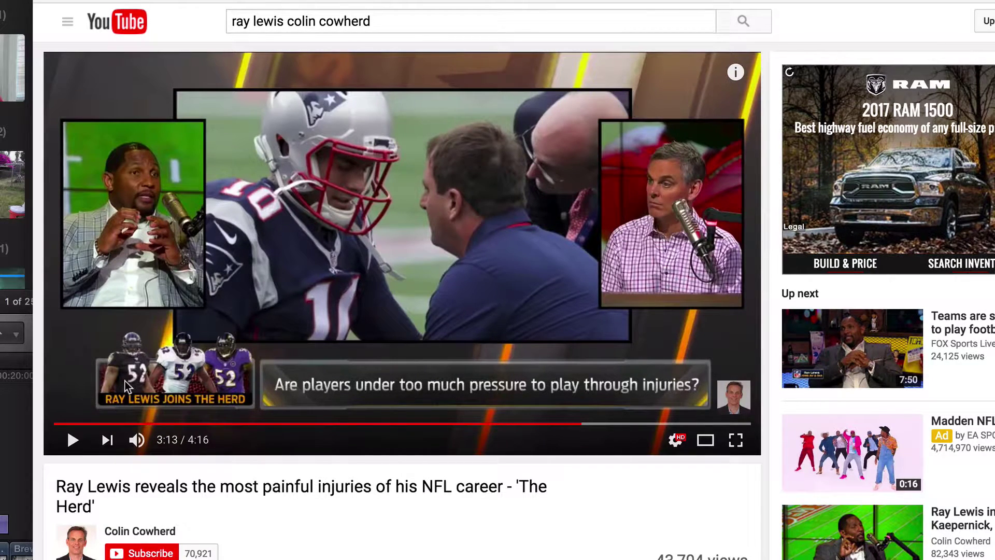
pyautogui.scroll(1, 260, 378)
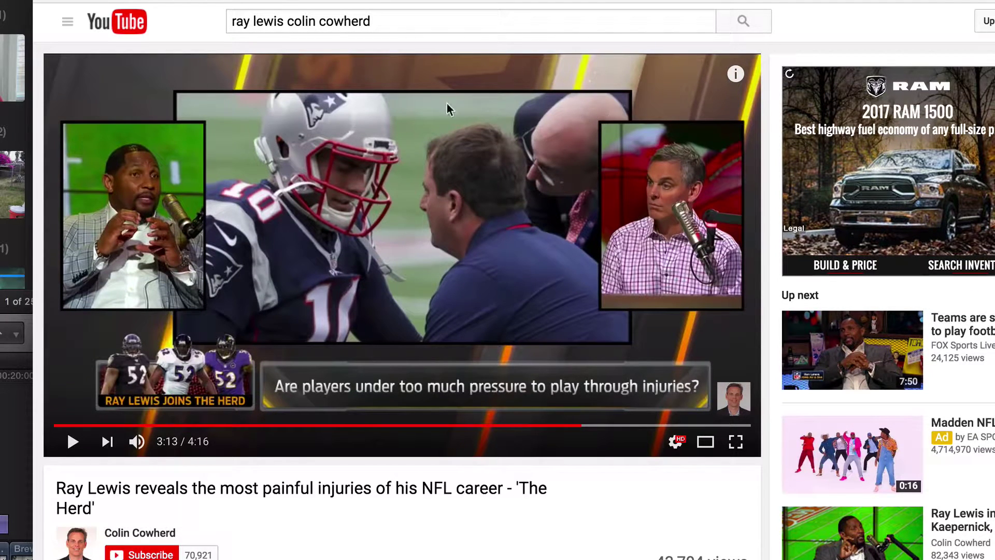
pyautogui.click(68, 449)
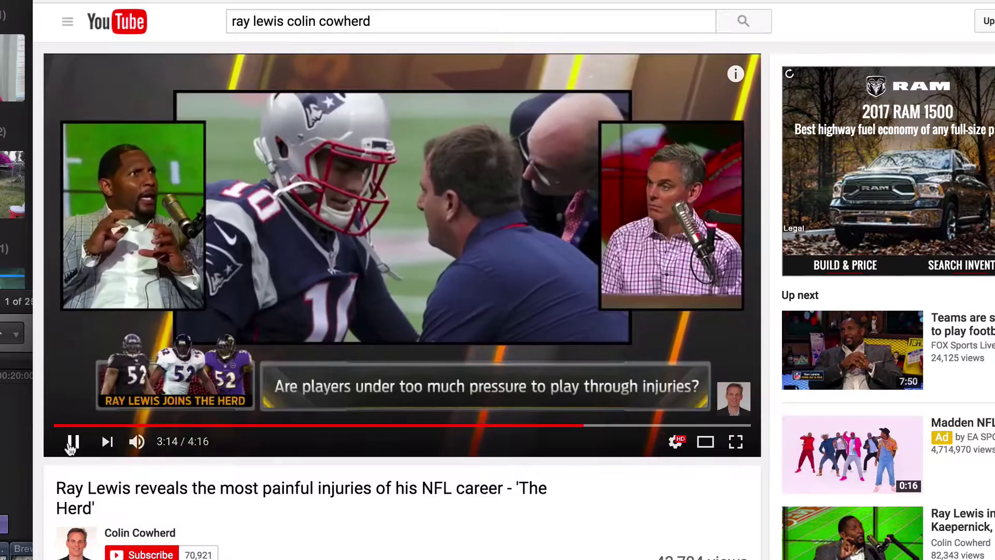
pyautogui.click(72, 444)
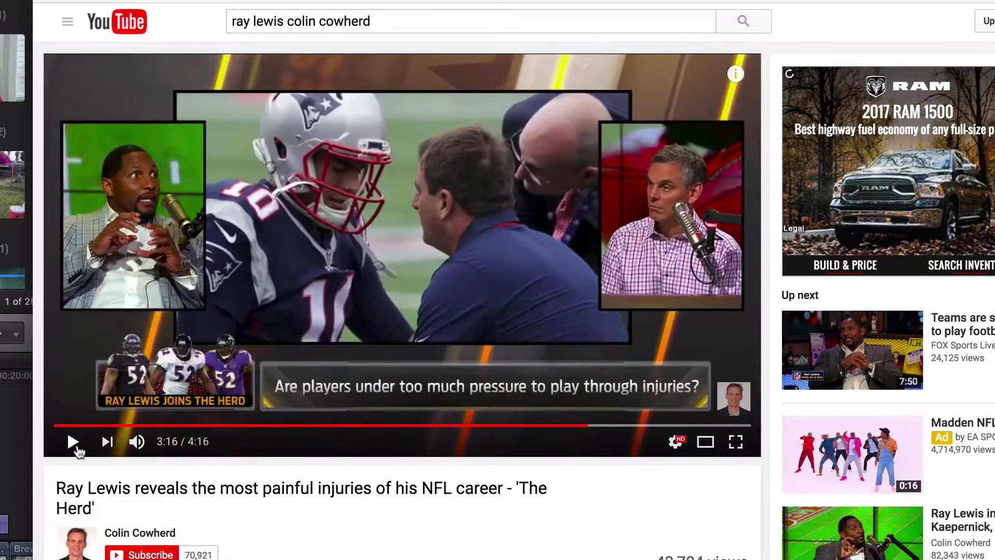
# Step: Minimize the browser and park the Final Cut Pro playhead just past the last clip
pyautogui.click(220, 33)
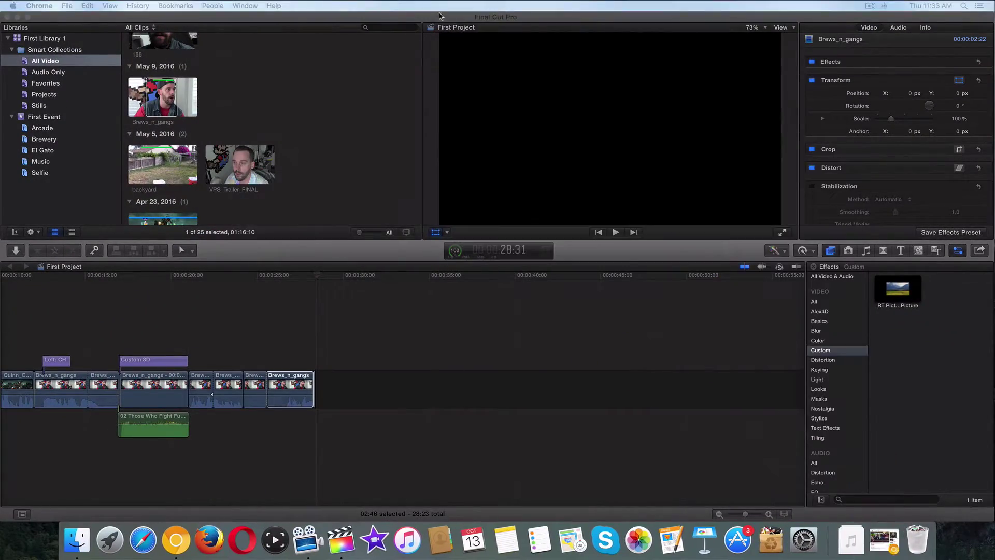
pyautogui.click(377, 394)
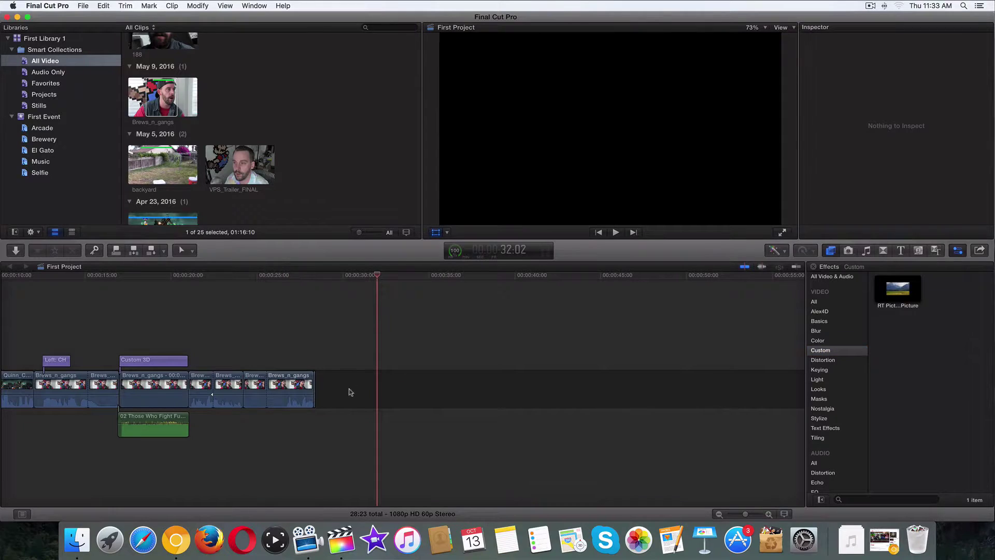
pyautogui.click(313, 388)
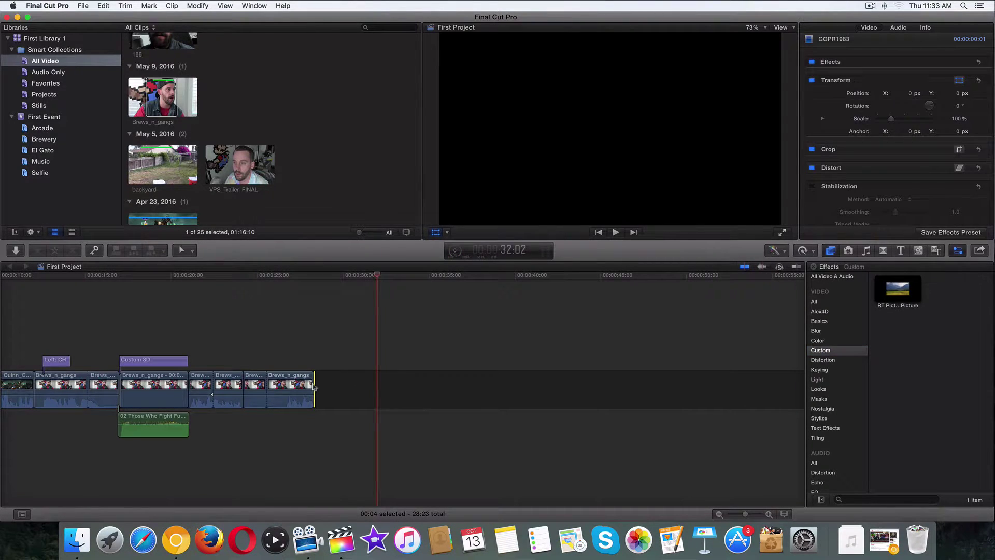
pyautogui.click(395, 383)
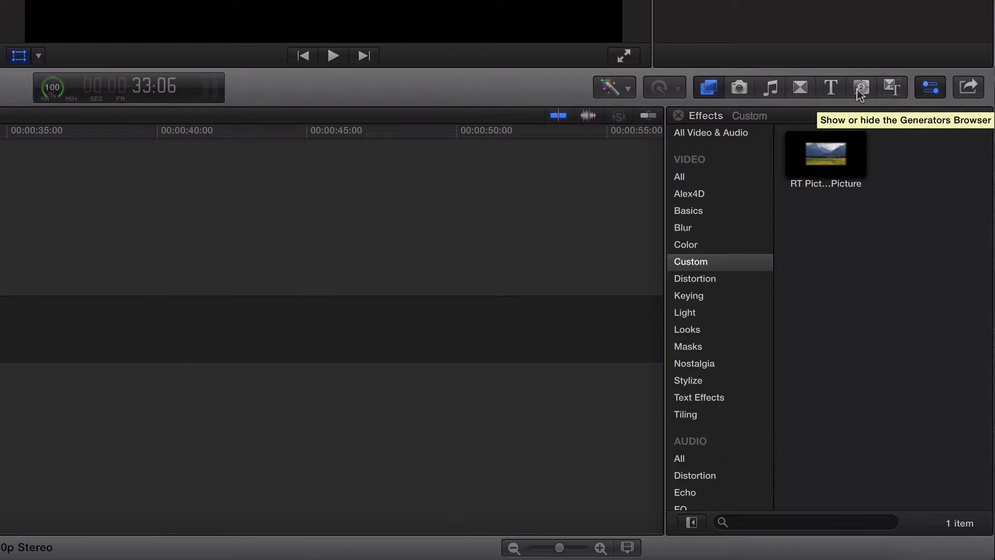
# Step: Browse all generators, search 'sports', view Backgrounds and Elements, then clear the search
pyautogui.click(860, 88)
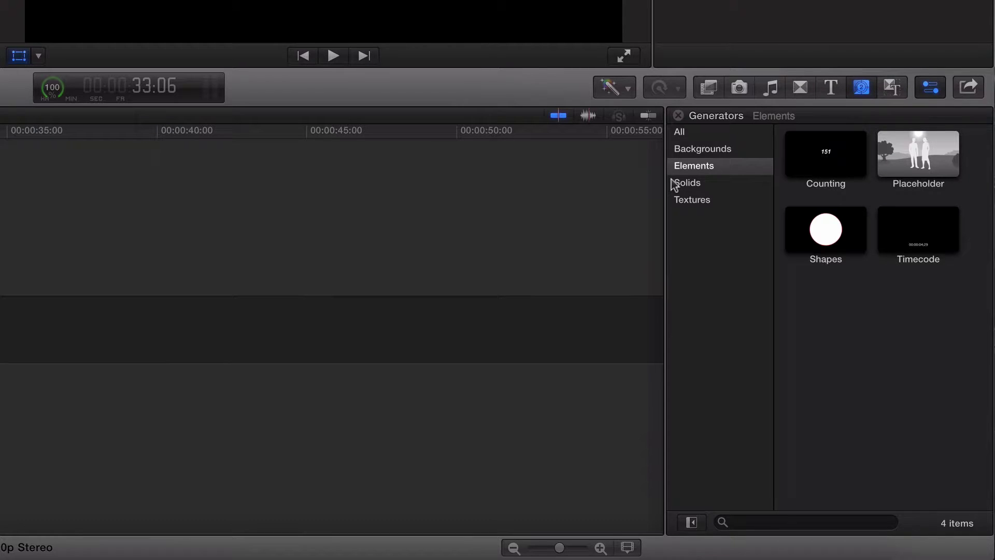
pyautogui.click(678, 133)
pyautogui.click(773, 515)
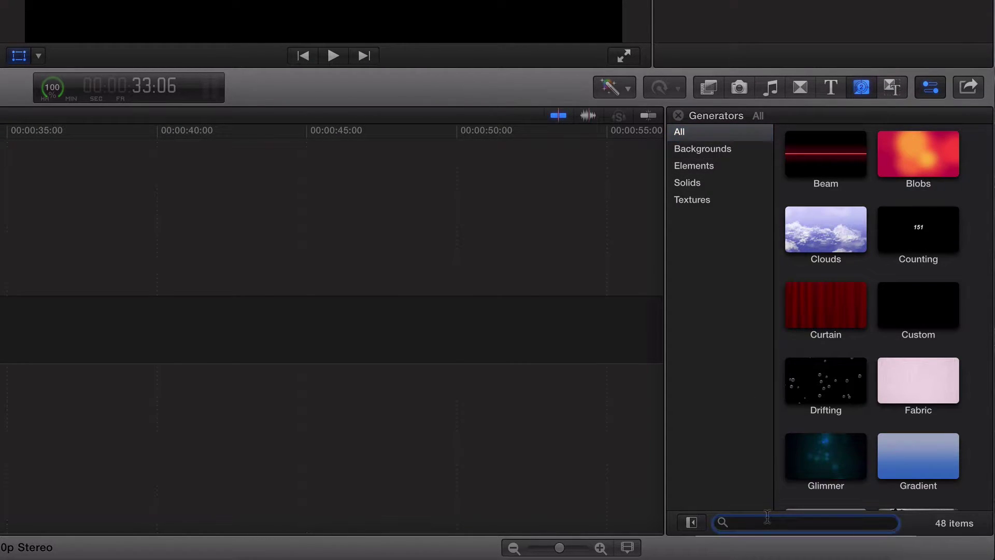
pyautogui.write('sports')
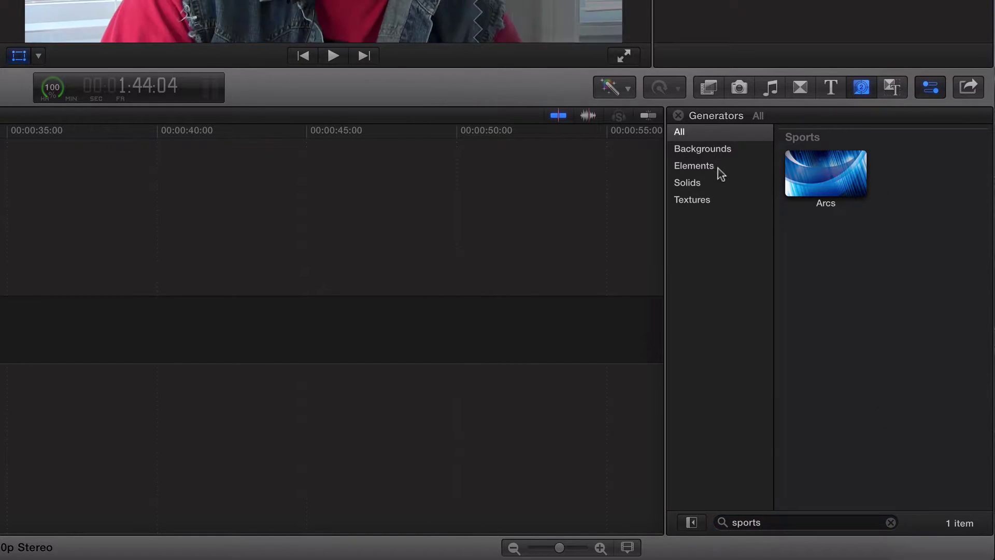
pyautogui.click(689, 150)
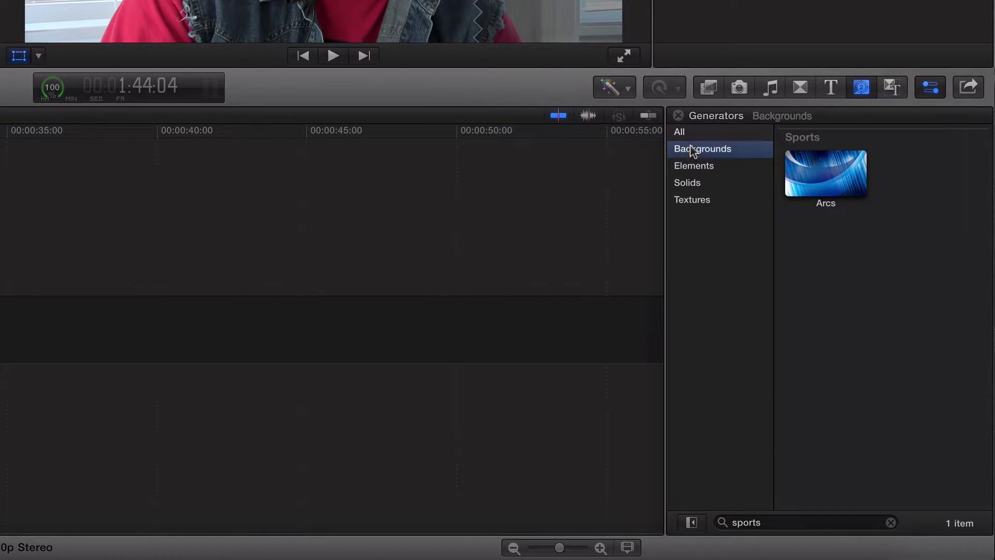
pyautogui.click(683, 171)
pyautogui.doubleClick(775, 521)
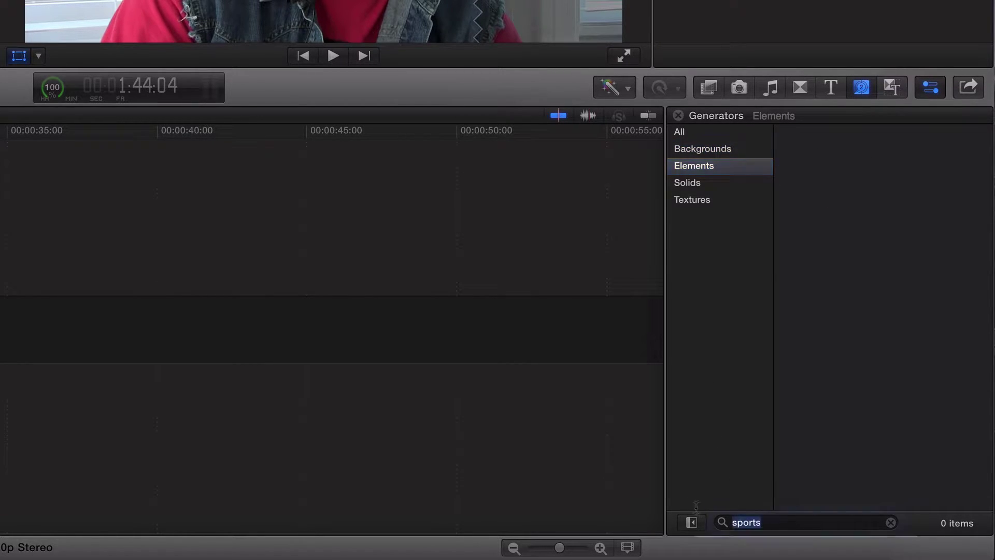
pyautogui.press('BackSpace')
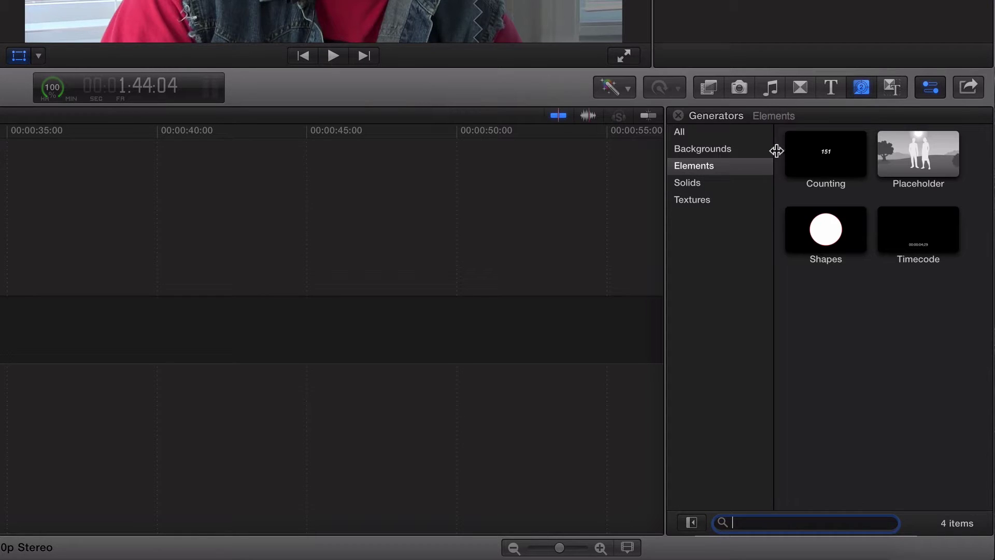
# Step: Add the Beam generator and then the Blobs generator to the timeline
pyautogui.click(680, 132)
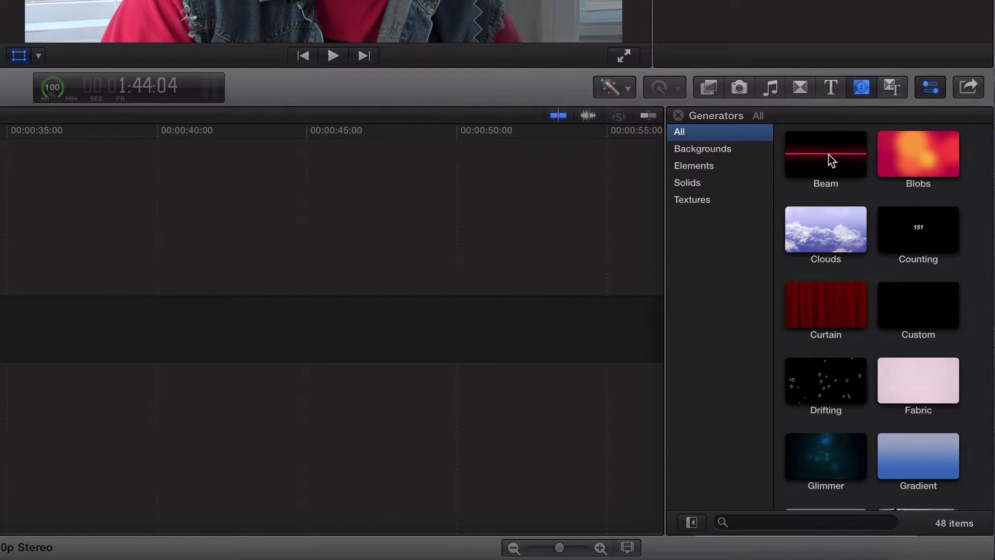
pyautogui.moveTo(816, 155); pyautogui.dragTo(288, 441)
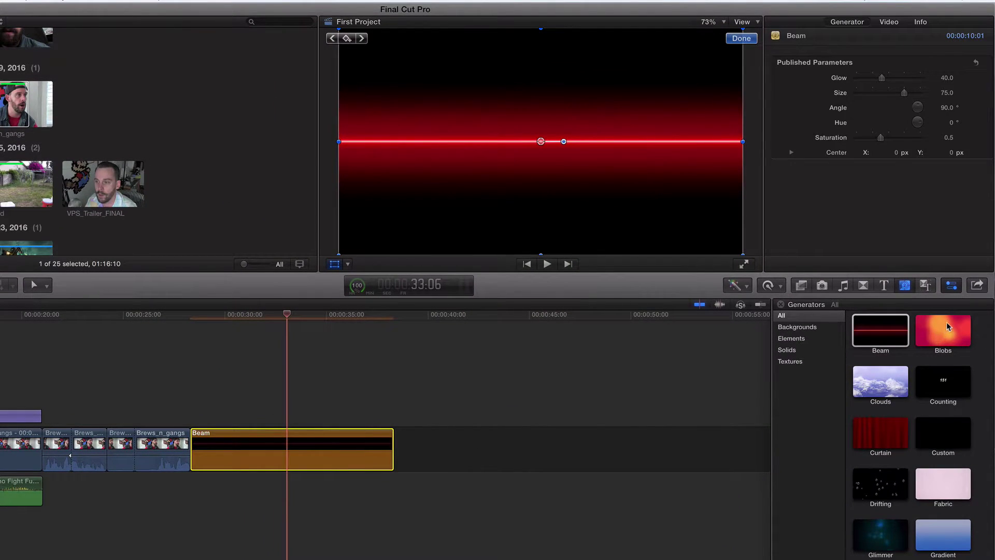
pyautogui.moveTo(947, 327); pyautogui.dragTo(428, 450)
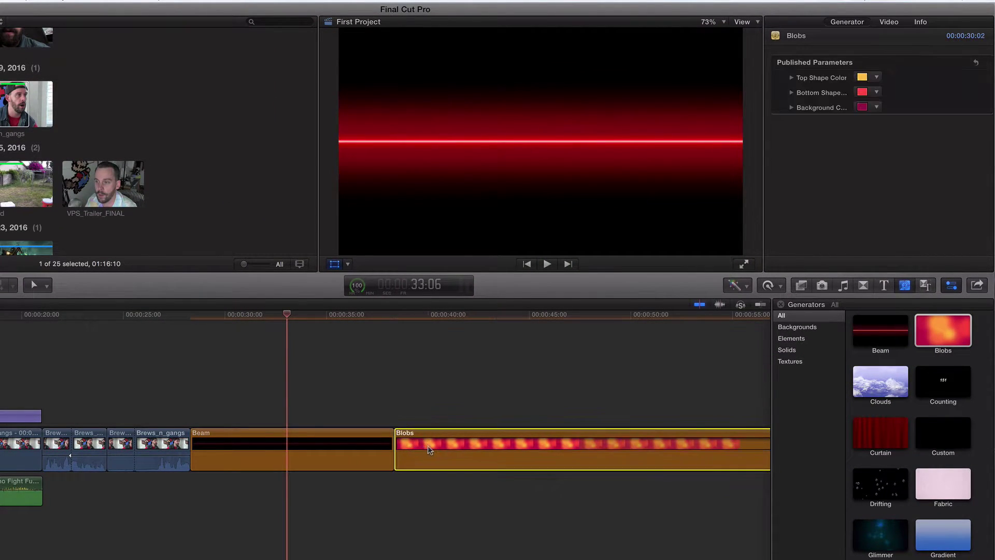
# Step: Raise the Beam glow to about 80, lower its saturation, then delete the Beam clip
pyautogui.click(335, 444)
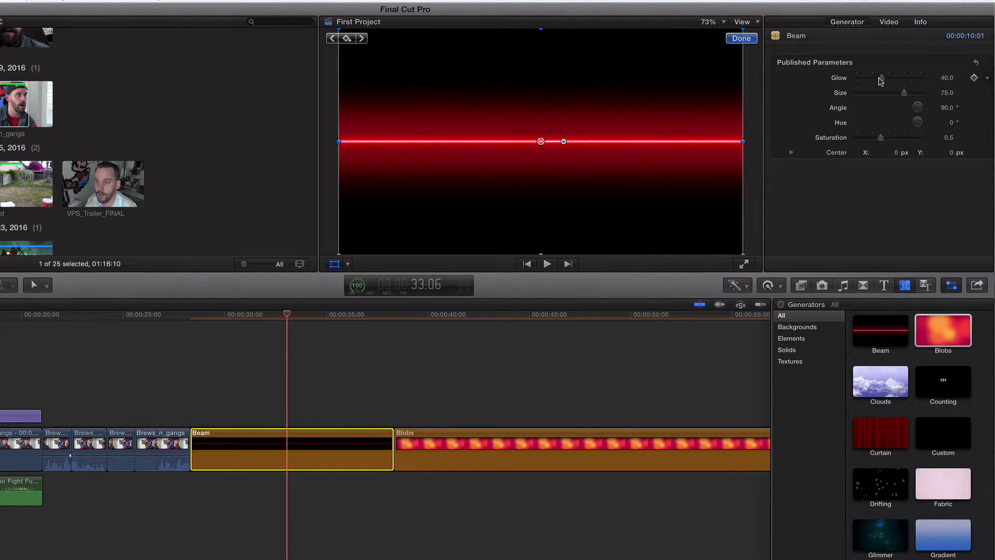
pyautogui.moveTo(881, 78); pyautogui.dragTo(912, 94)
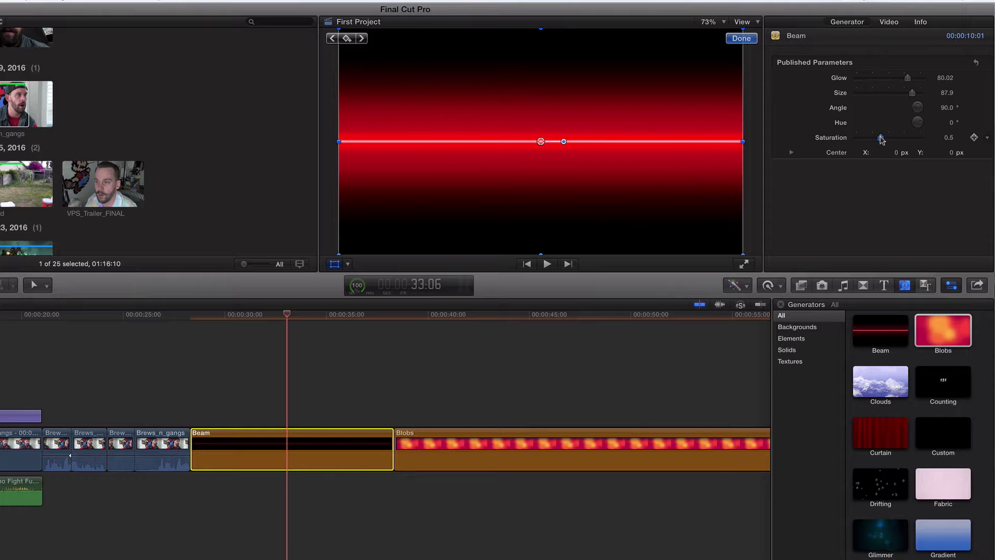
pyautogui.moveTo(881, 139)
pyautogui.mouseDown()
pyautogui.moveTo(902, 137)
pyautogui.moveTo(872, 136)
pyautogui.mouseUp()
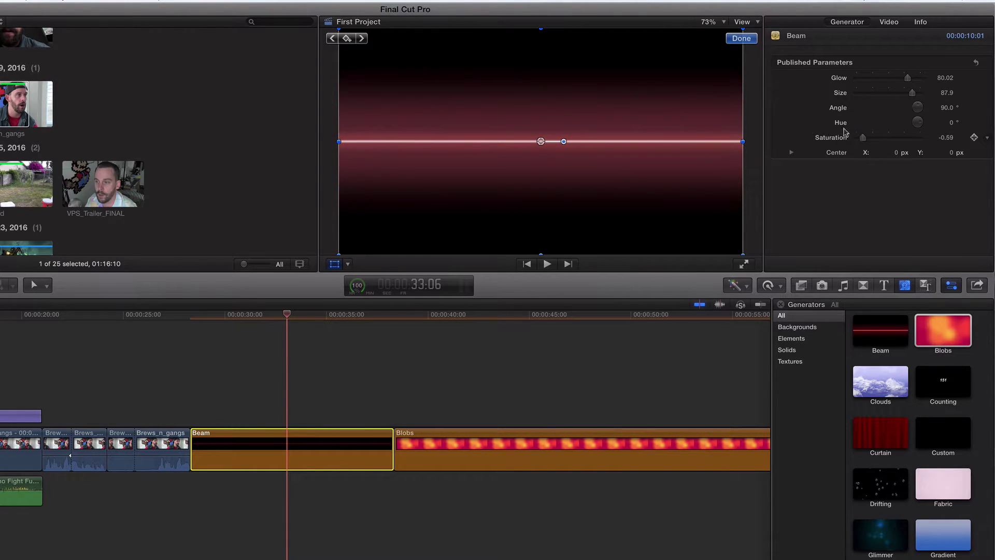
pyautogui.press('Delete')
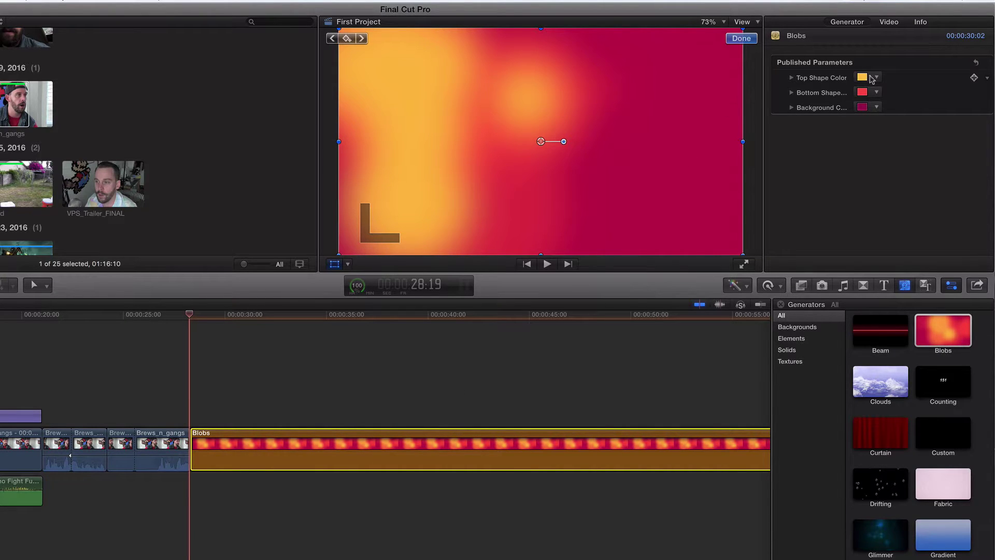
# Step: Make the Blobs top shape colour magenta, preview it, then delete the Blobs clip
pyautogui.click(876, 78)
pyautogui.moveTo(880, 103); pyautogui.dragTo(910, 171)
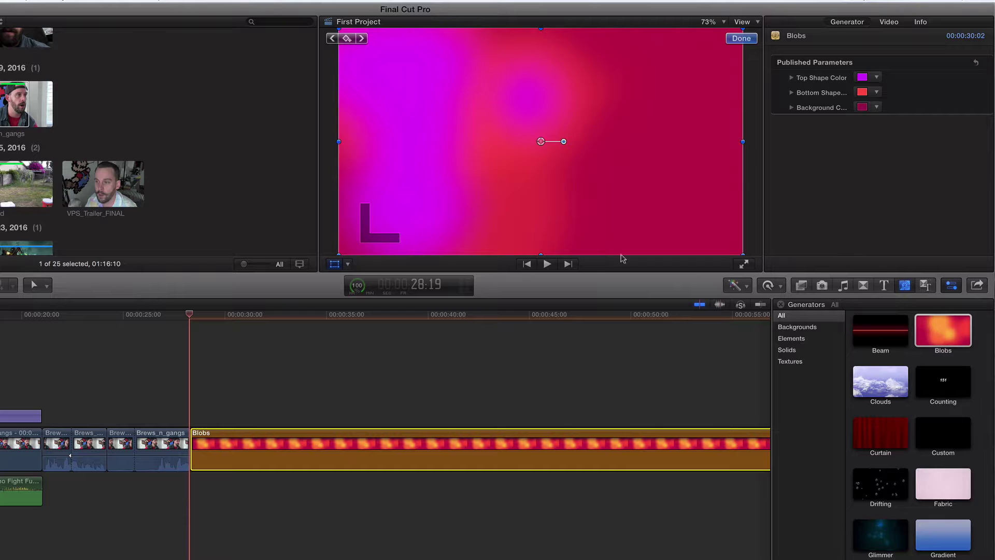
pyautogui.click(546, 264)
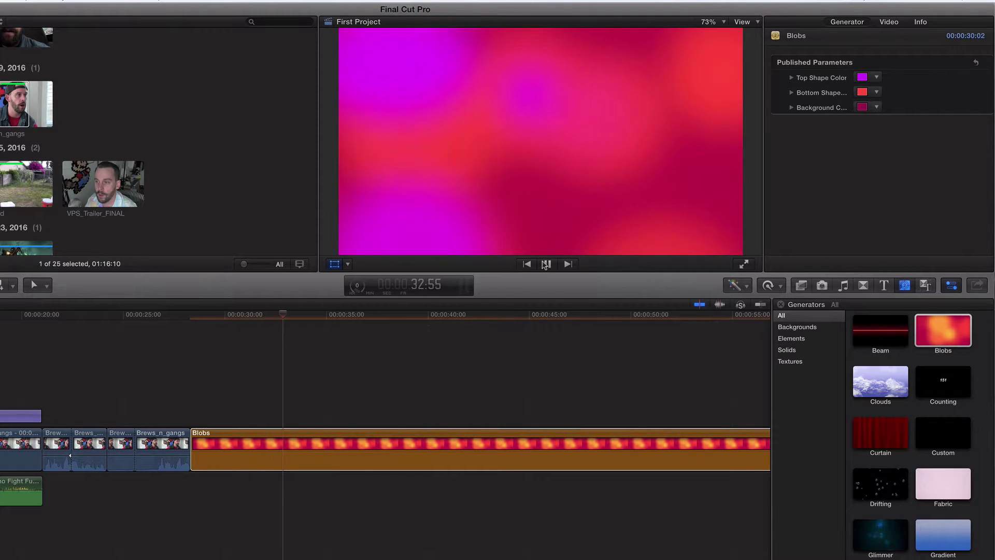
pyautogui.click(546, 264)
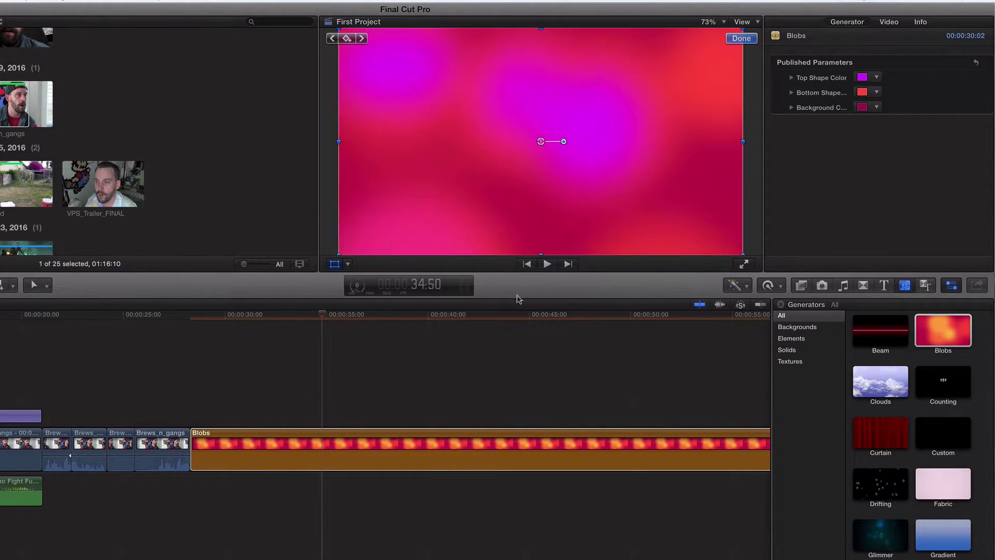
pyautogui.click(421, 440)
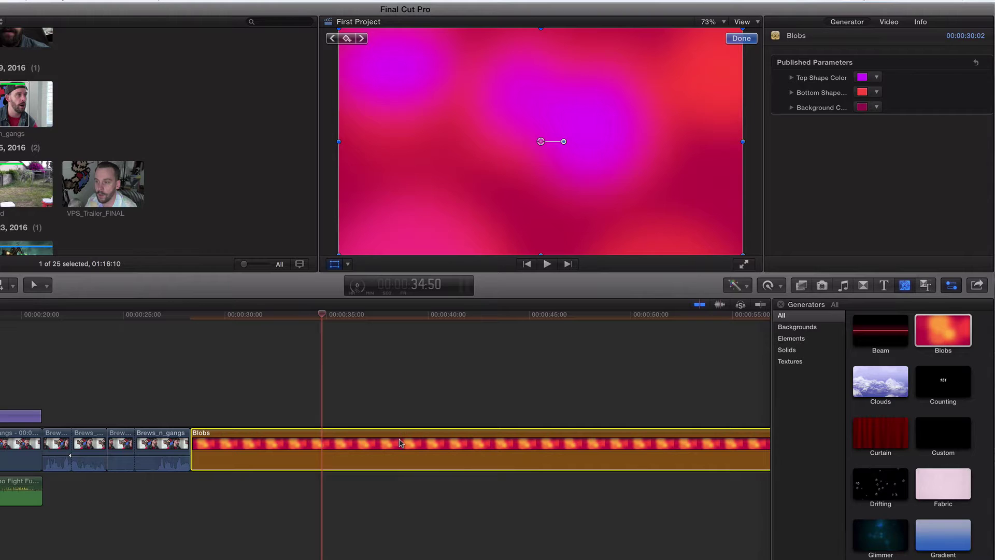
pyautogui.press('Delete')
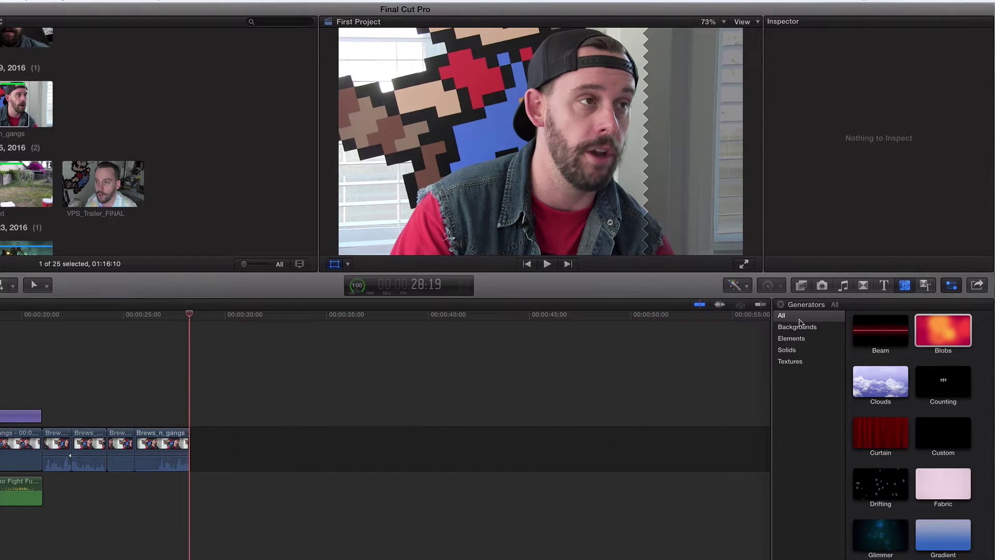
# Step: Place the Arcs generator after Brews_n_gangs and extend it to about 20 seconds, then preview it
pyautogui.write('sports')
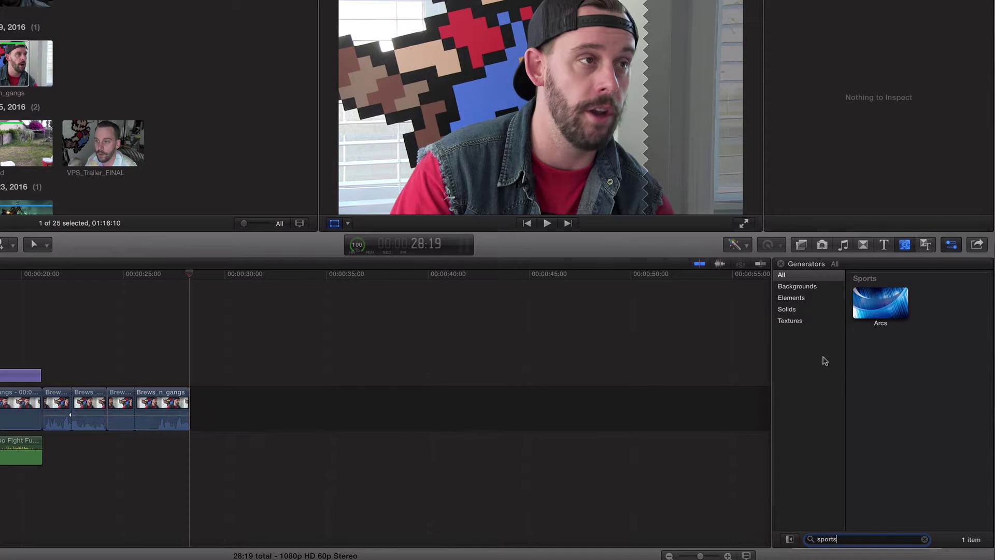
pyautogui.moveTo(884, 313); pyautogui.dragTo(209, 407)
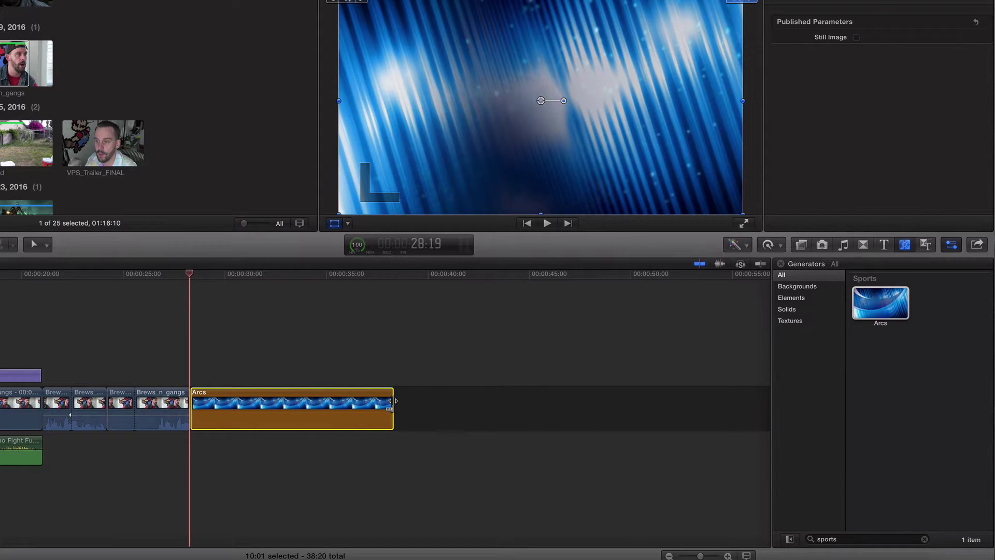
pyautogui.moveTo(394, 400); pyautogui.dragTo(596, 401)
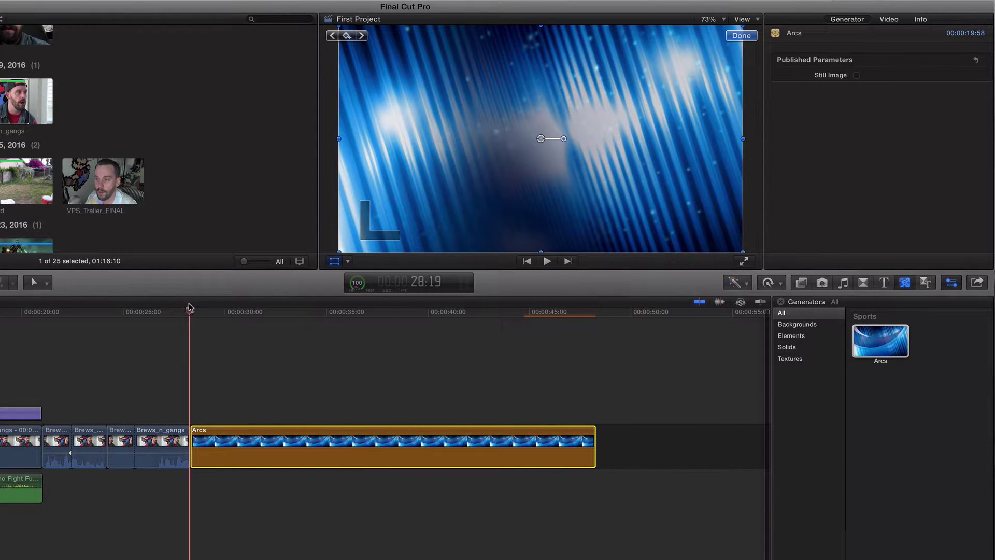
pyautogui.moveTo(189, 309)
pyautogui.mouseDown()
pyautogui.moveTo(554, 311)
pyautogui.moveTo(194, 316)
pyautogui.mouseUp()
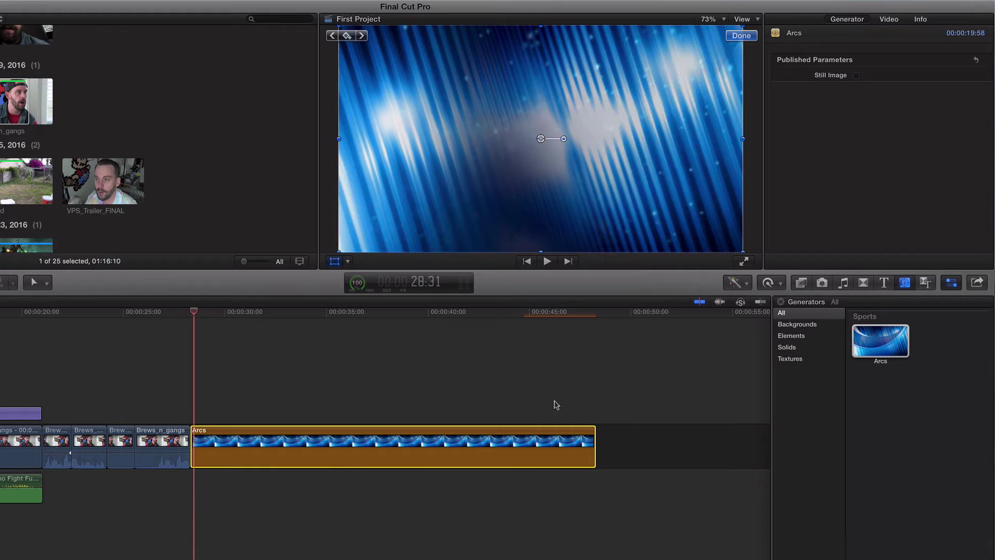
# Step: Lengthen the Arcs clip end slightly to about 20½ seconds and play it back
pyautogui.moveTo(594, 437)
pyautogui.mouseDown()
pyautogui.moveTo(395, 438)
pyautogui.moveTo(604, 438)
pyautogui.mouseUp()
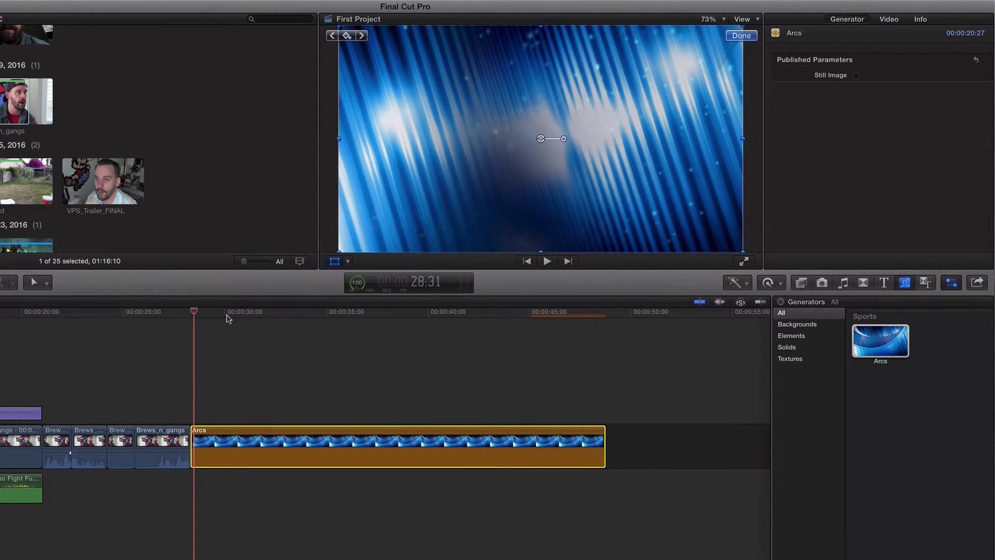
pyautogui.moveTo(195, 314); pyautogui.dragTo(244, 313)
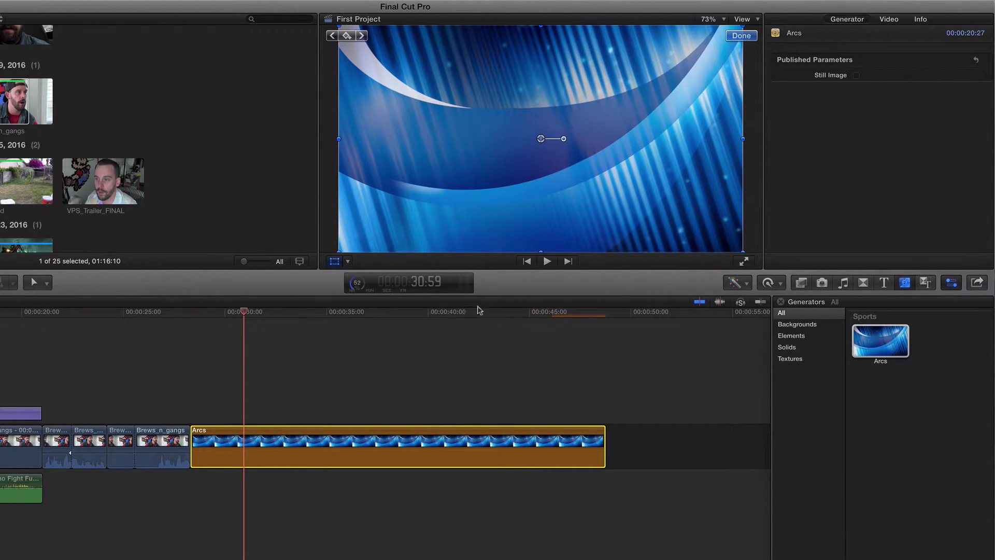
pyautogui.click(546, 261)
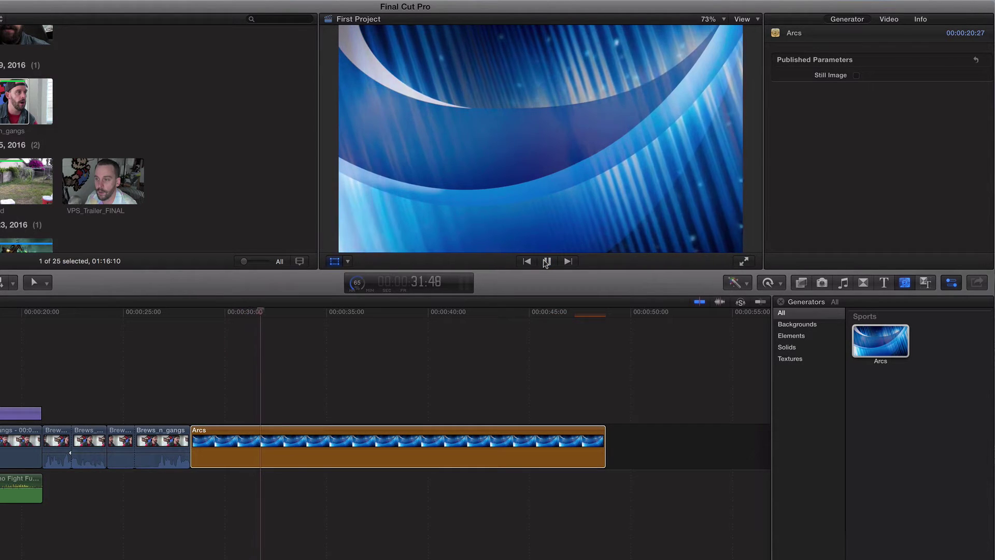
pyautogui.click(547, 261)
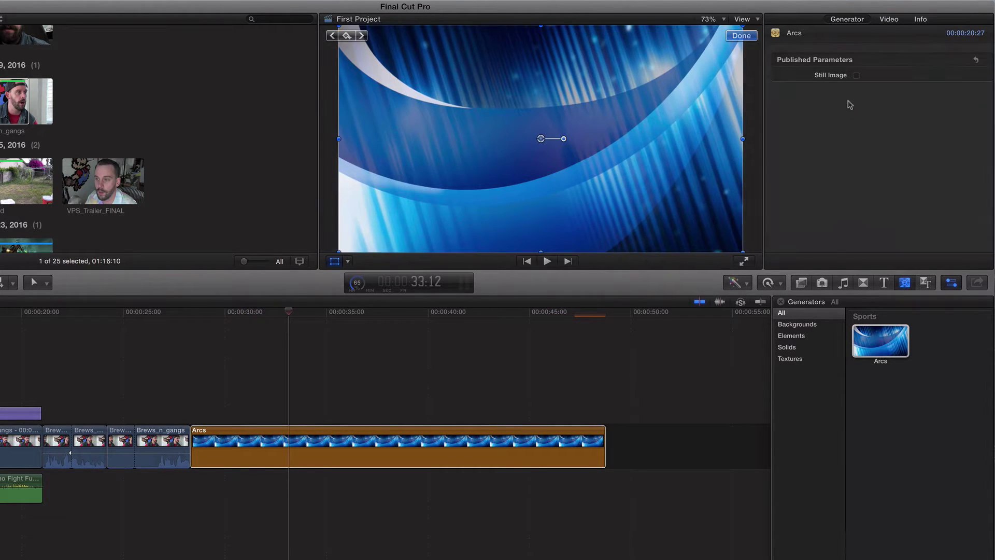
# Step: Toggle the Arcs Still Image option on to preview, then off, and replay the animation
pyautogui.click(856, 76)
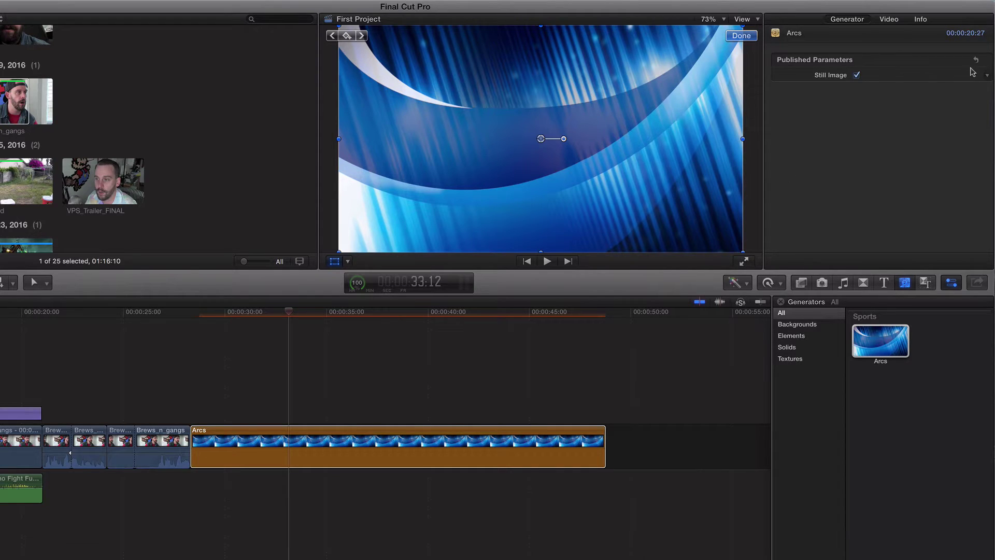
pyautogui.click(547, 261)
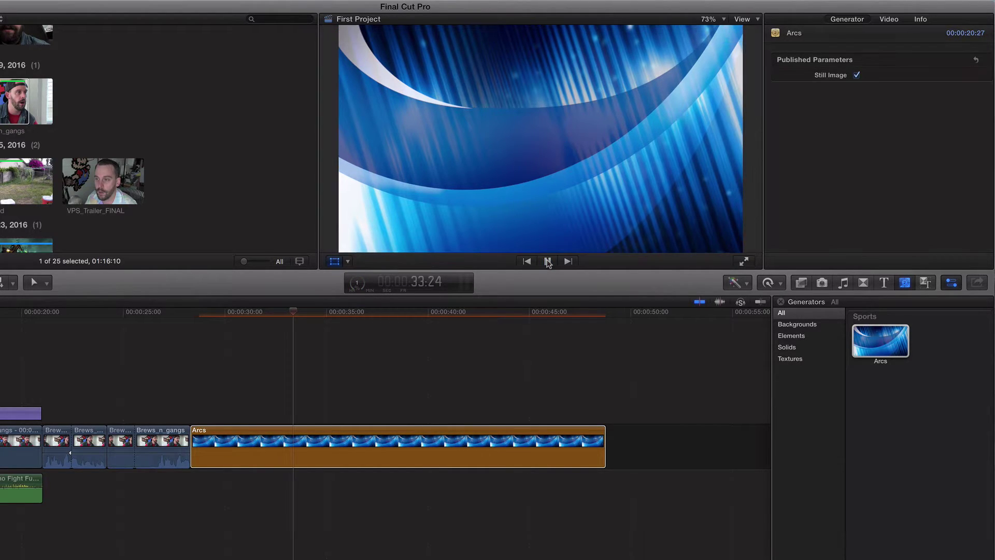
pyautogui.click(548, 261)
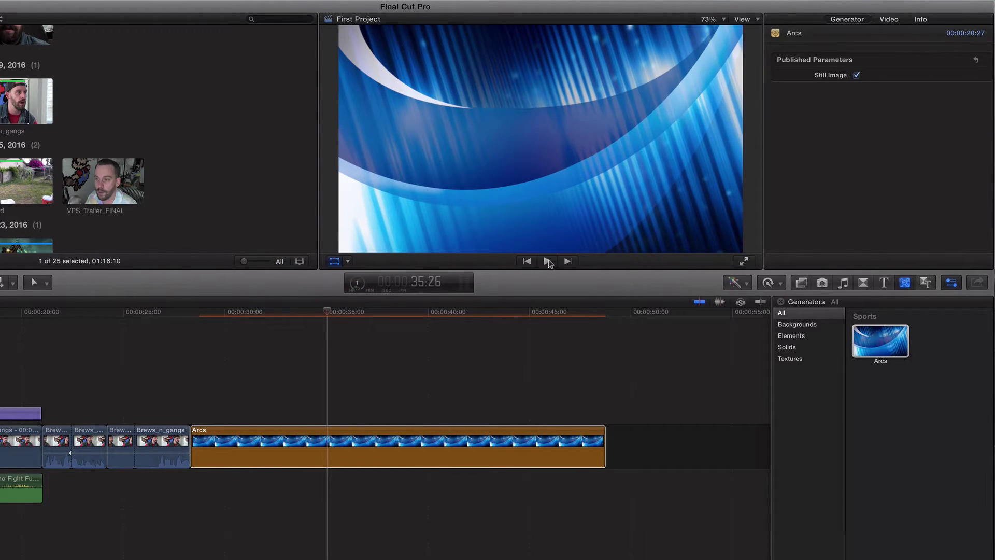
pyautogui.click(856, 75)
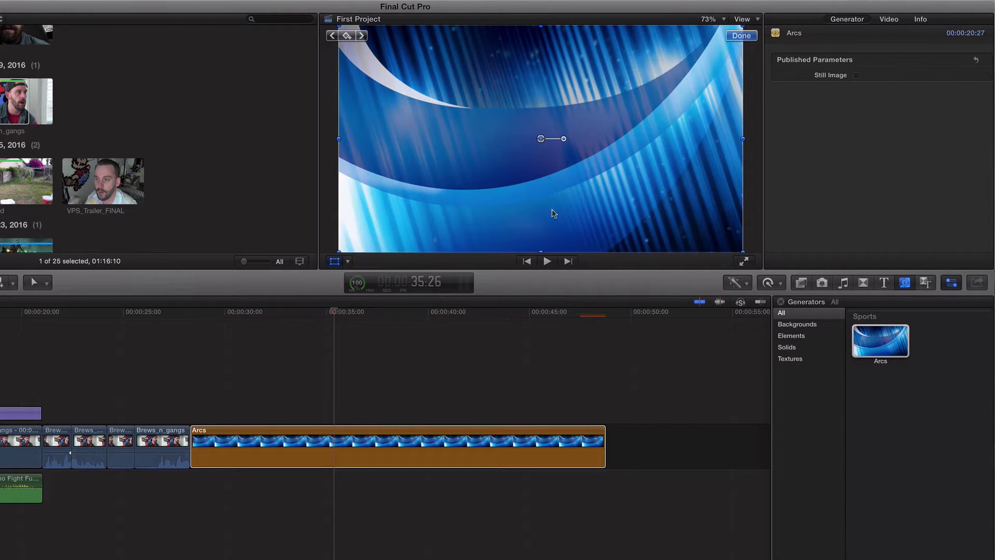
pyautogui.moveTo(334, 307); pyautogui.dragTo(196, 311)
pyautogui.click(546, 260)
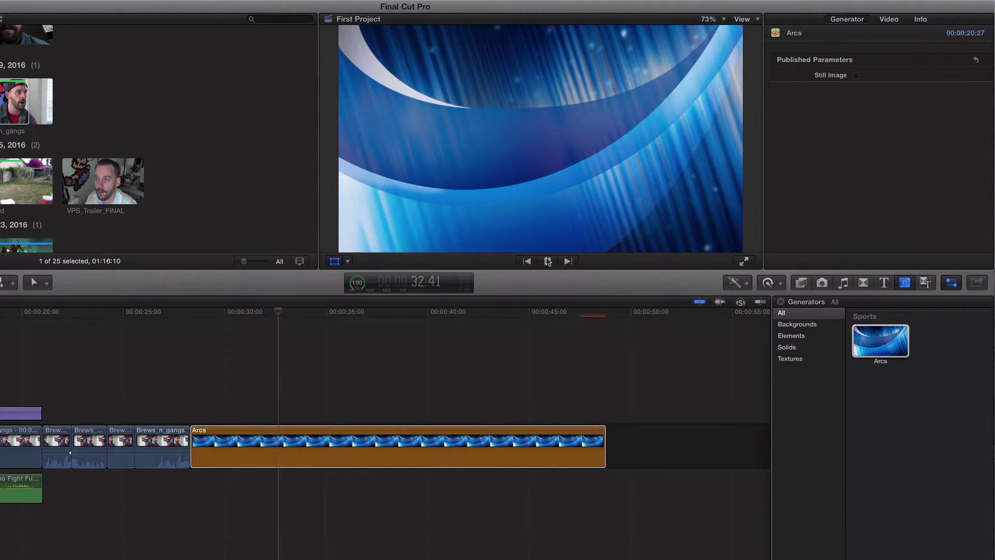
pyautogui.click(547, 261)
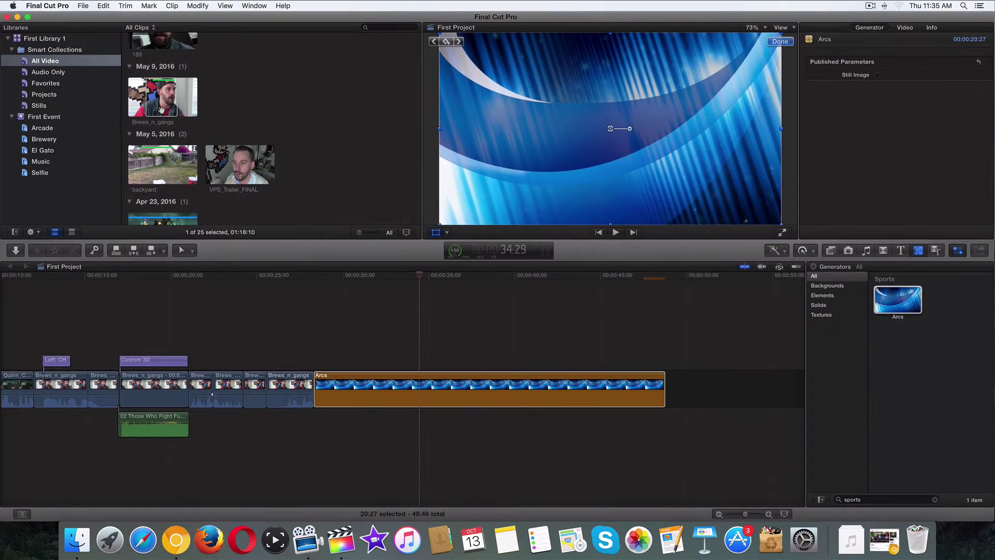
# Step: Connect Brews_n_gangs above Arcs and trim off the part extending past the Arcs end
pyautogui.click(161, 106)
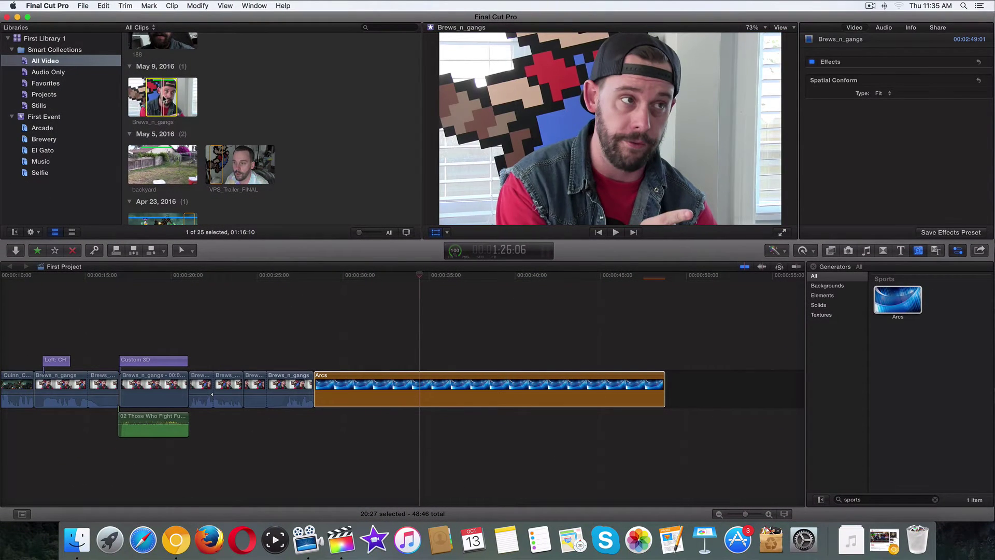
pyautogui.moveTo(162, 107); pyautogui.dragTo(314, 347)
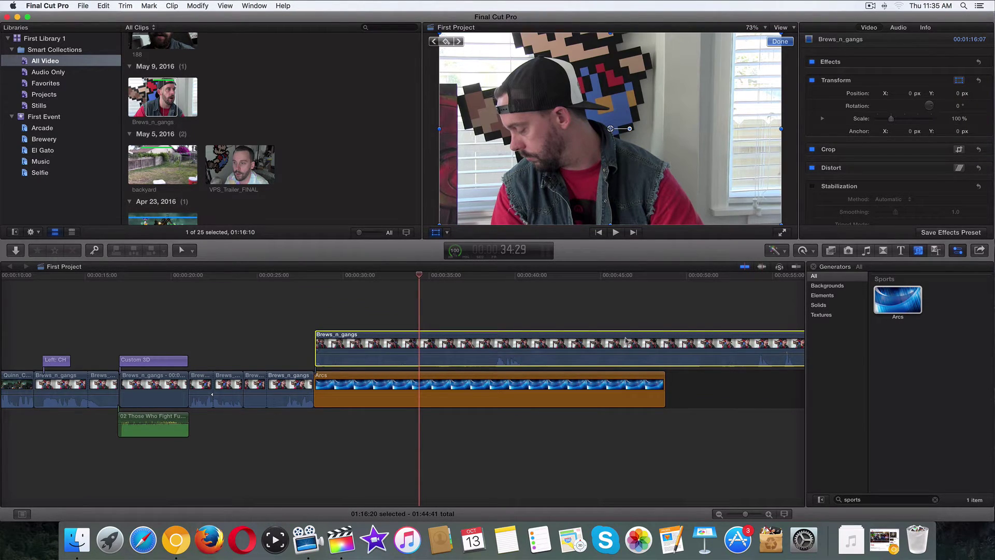
pyautogui.click(664, 346)
pyautogui.press('a')
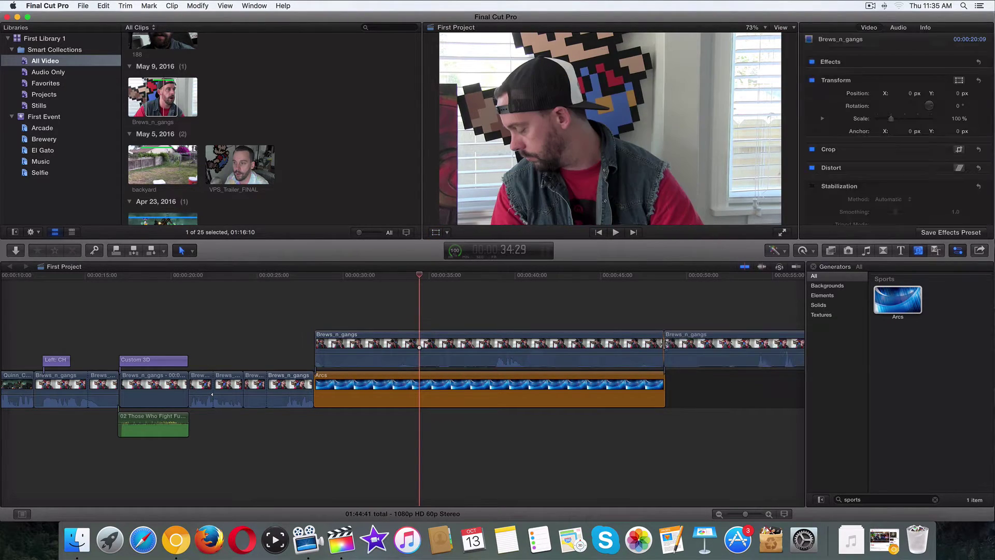
pyautogui.click(675, 342)
pyautogui.press('Delete')
pyautogui.click(473, 345)
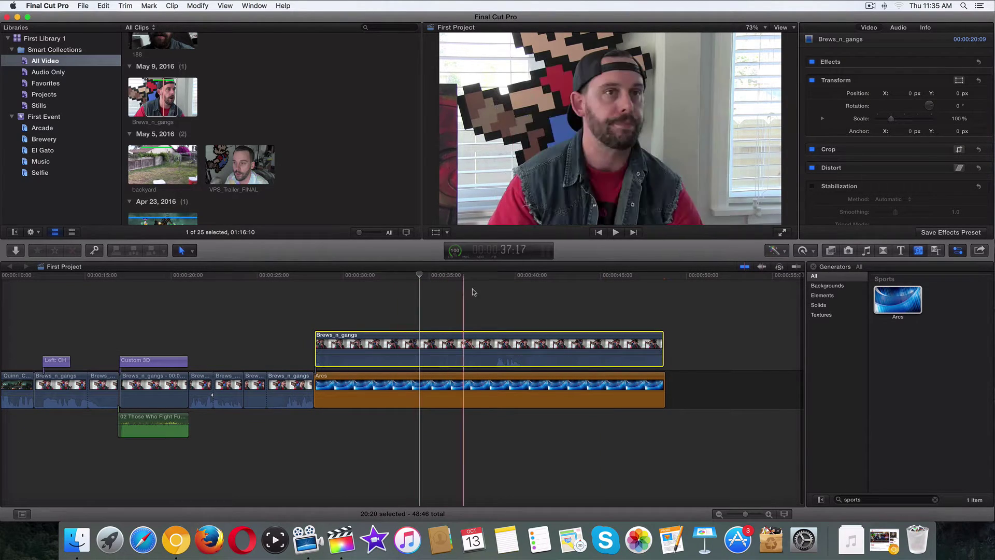
# Step: Scale Brews_n_gangs to about 38.5% and place it in the upper left
pyautogui.click(437, 233)
pyautogui.moveTo(440, 222); pyautogui.dragTo(505, 144)
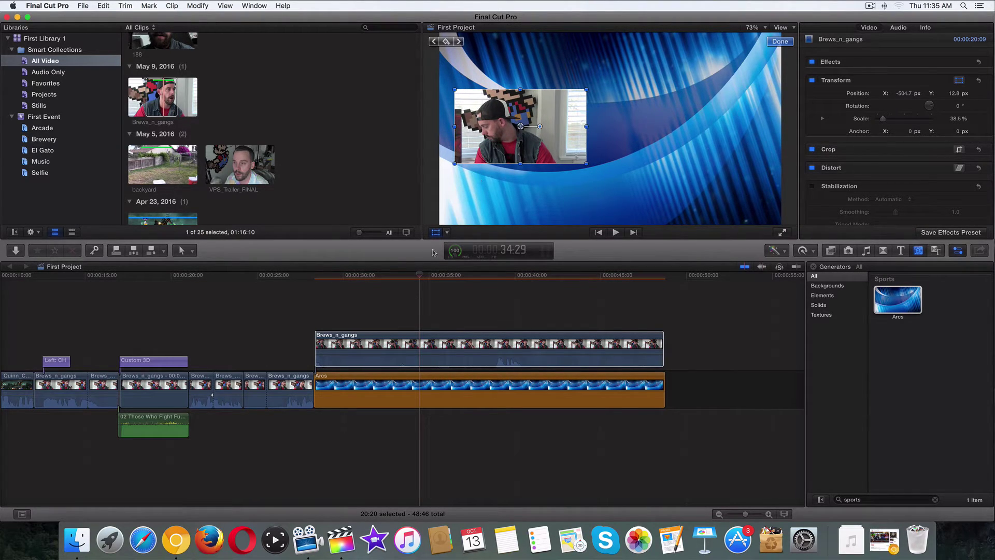
pyautogui.click(251, 175)
# Step: Connect 50_fcpx_love above Brews_n_gangs and scale it to 39.32% in the upper right
pyautogui.scroll(3, 243, 184)
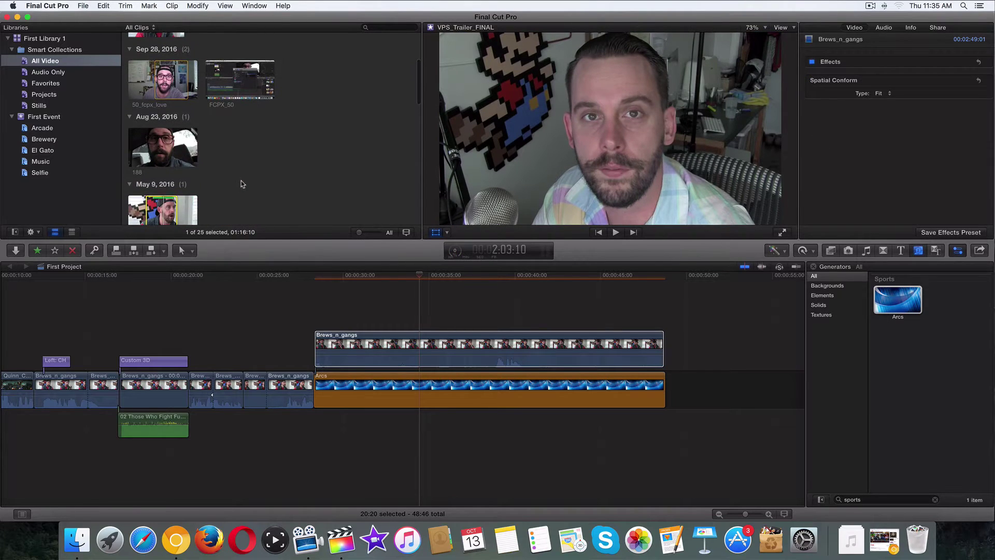
pyautogui.click(156, 76)
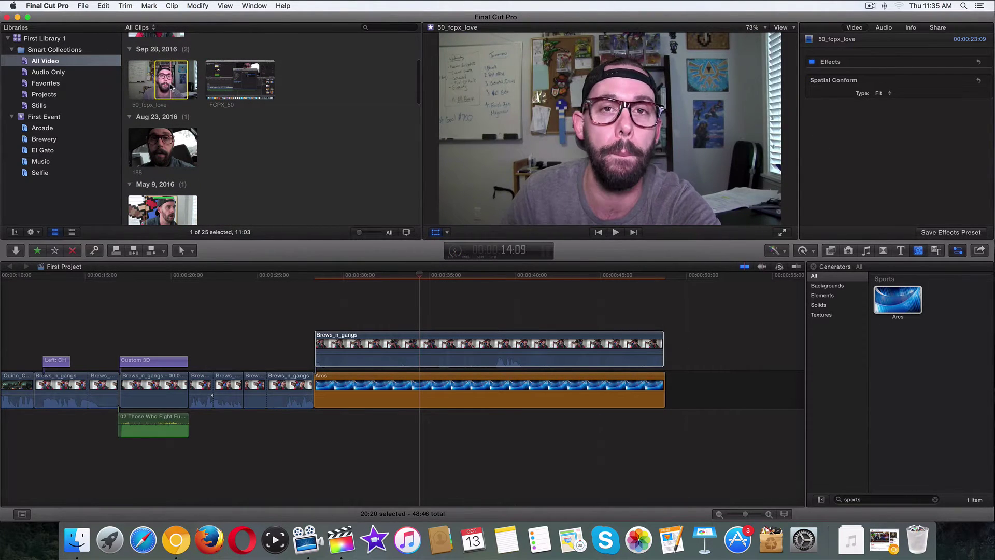
pyautogui.moveTo(171, 87); pyautogui.dragTo(318, 309)
pyautogui.click(360, 306)
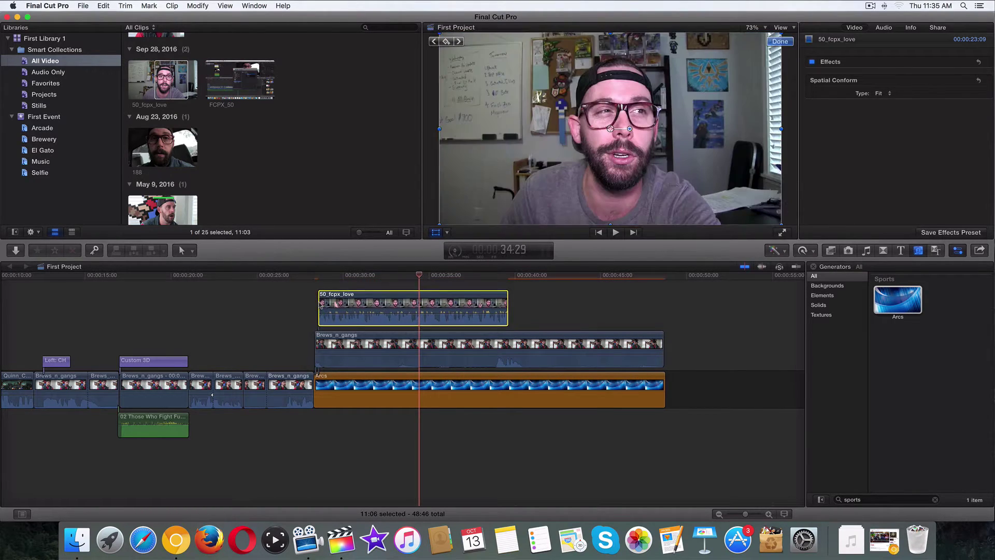
pyautogui.click(438, 223)
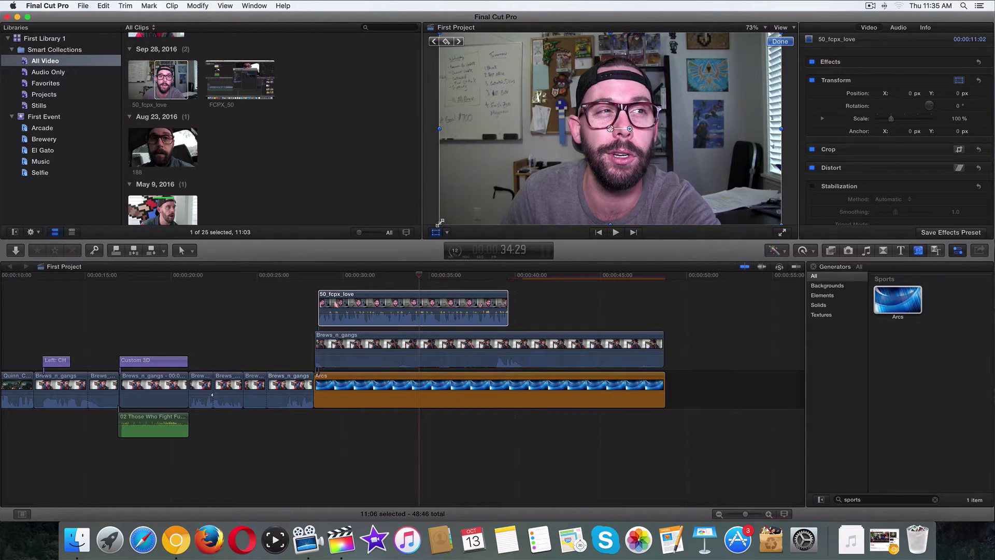
pyautogui.moveTo(439, 221); pyautogui.dragTo(653, 145)
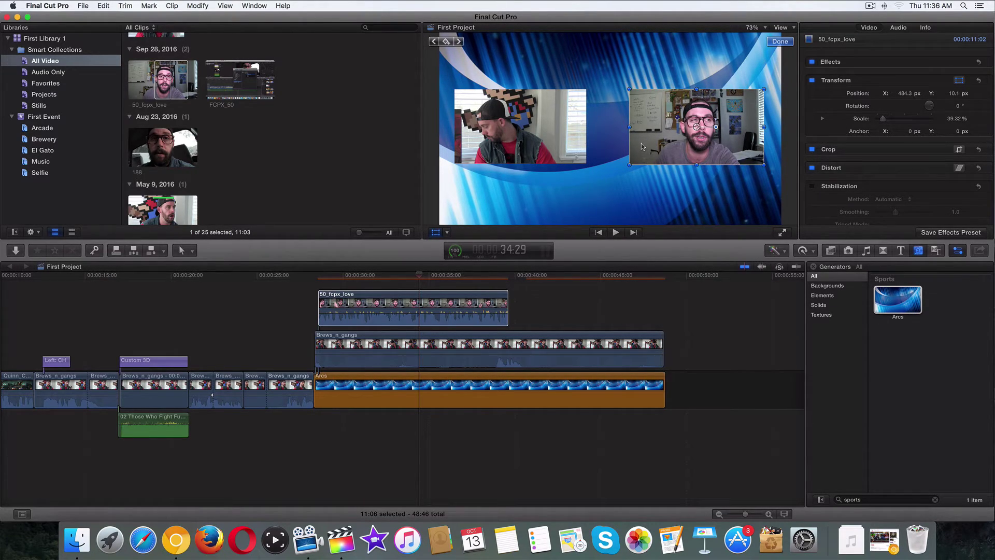
# Step: Align 50_fcpx_love's start with Brews_n_gangs and play back the side-by-side composite
pyautogui.click(552, 154)
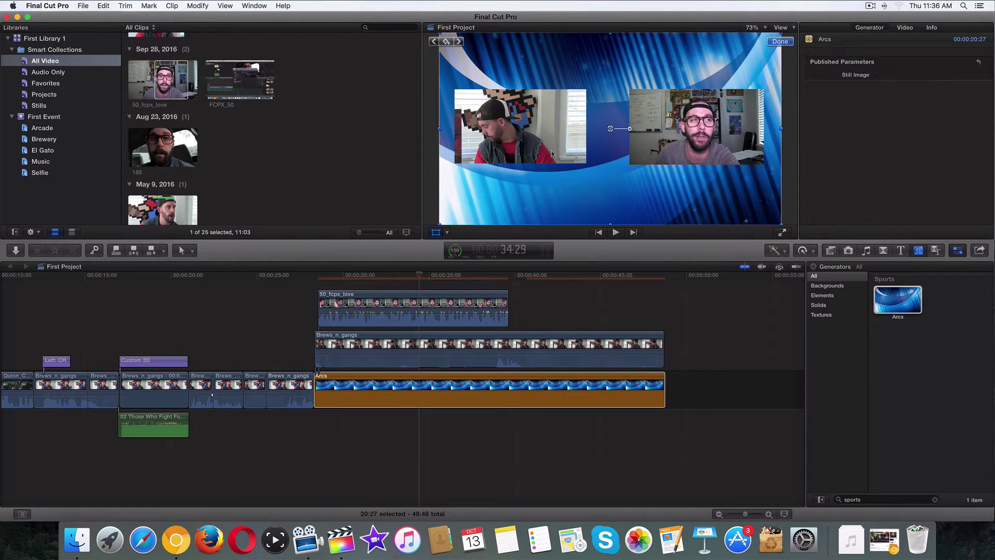
pyautogui.moveTo(419, 279); pyautogui.dragTo(314, 276)
pyautogui.click(351, 293)
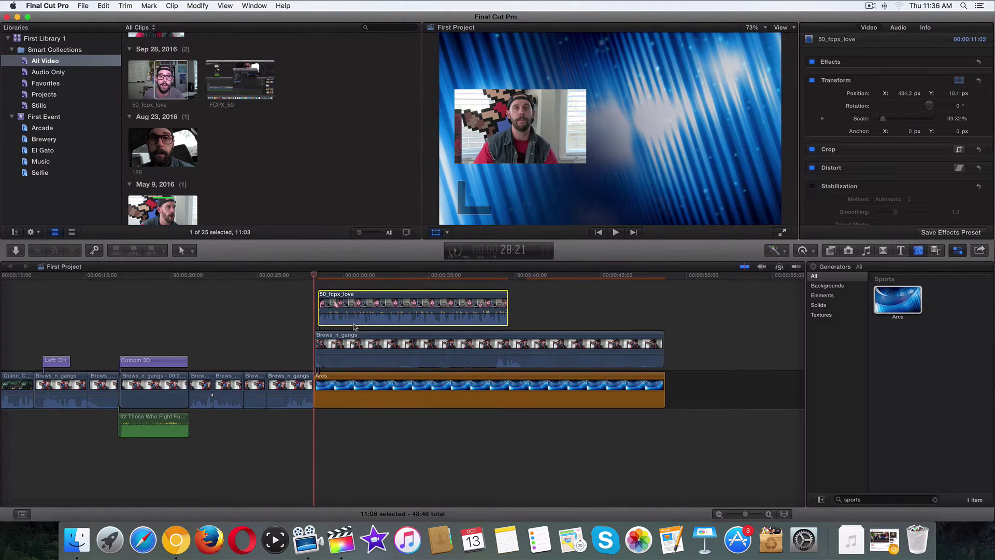
pyautogui.click(365, 350)
pyautogui.moveTo(456, 305); pyautogui.dragTo(440, 312)
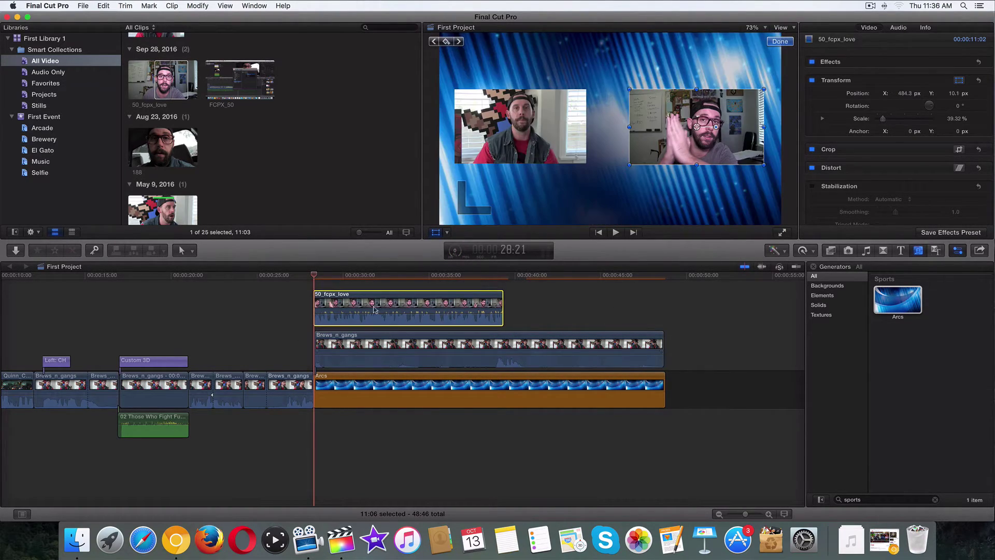
pyautogui.click(615, 232)
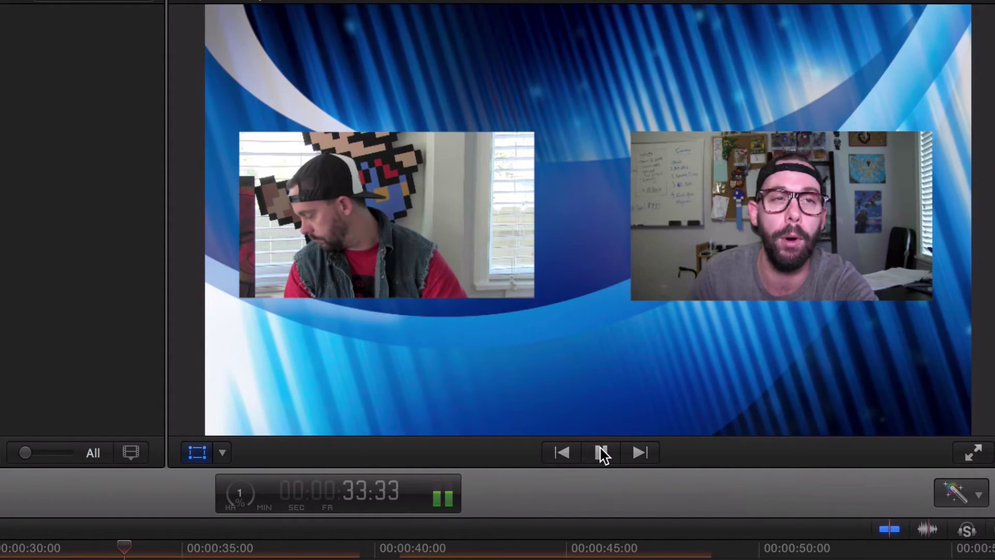
pyautogui.click(601, 453)
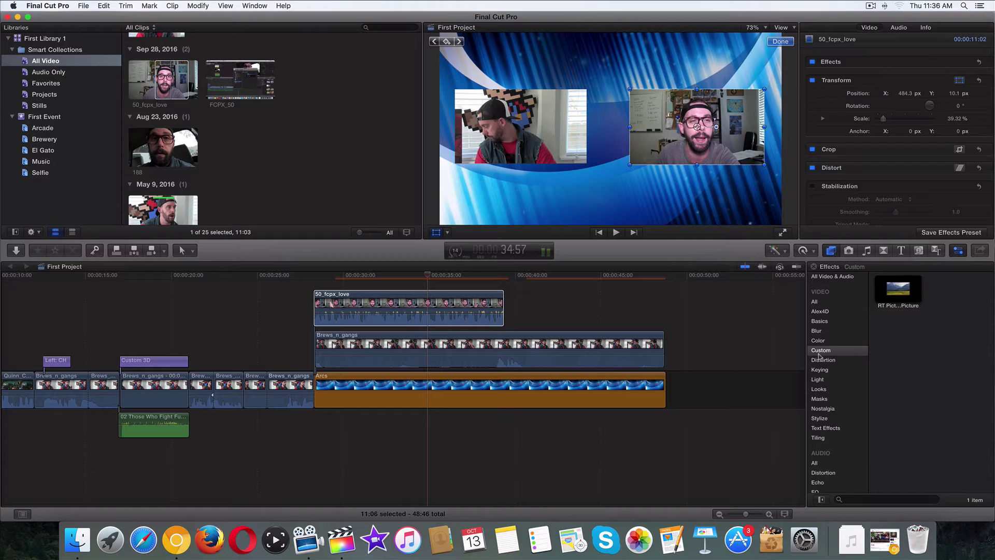
# Step: Apply RT Picture in Picture to 50_fcpx_love and enlarge the right inset to about 73%
pyautogui.click(892, 294)
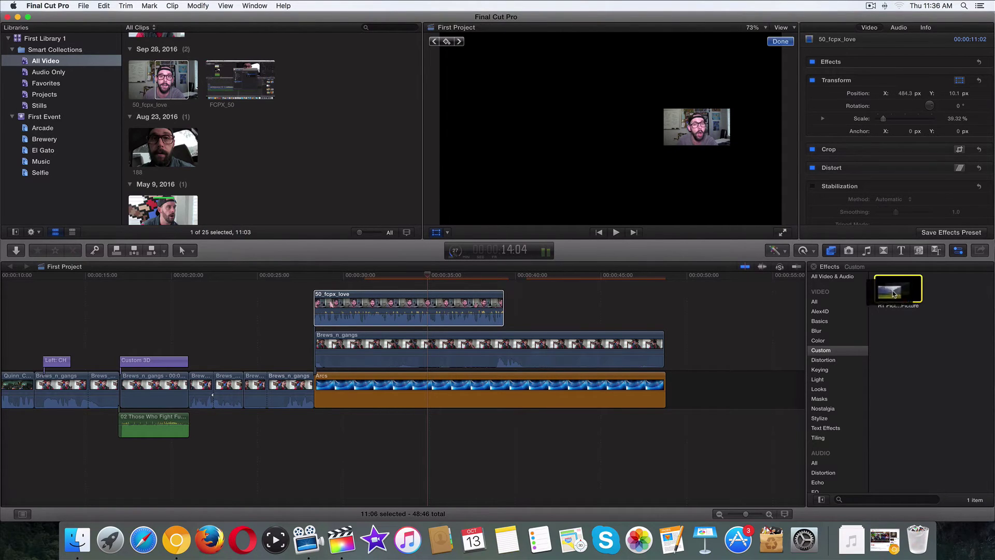
pyautogui.moveTo(893, 294); pyautogui.dragTo(437, 302)
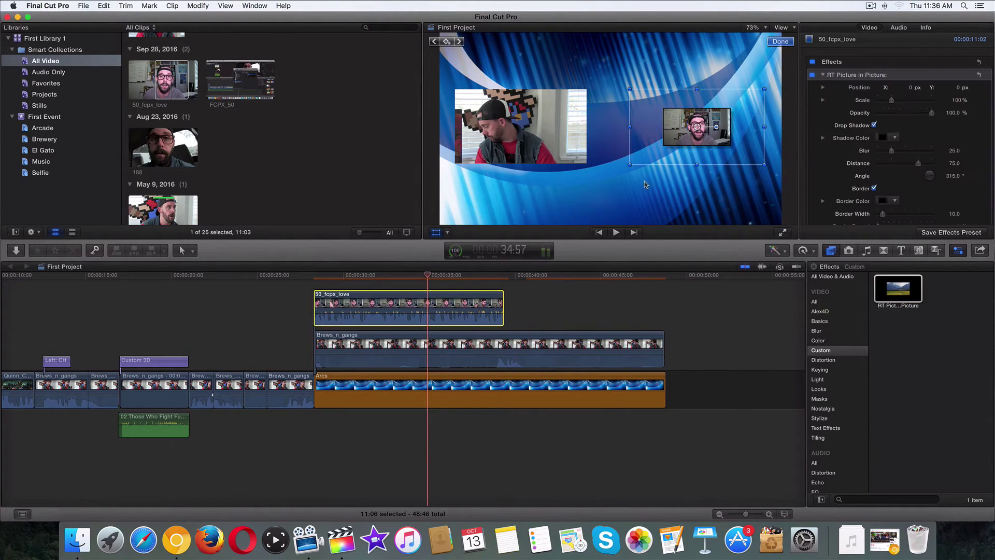
pyautogui.moveTo(629, 165); pyautogui.dragTo(569, 180)
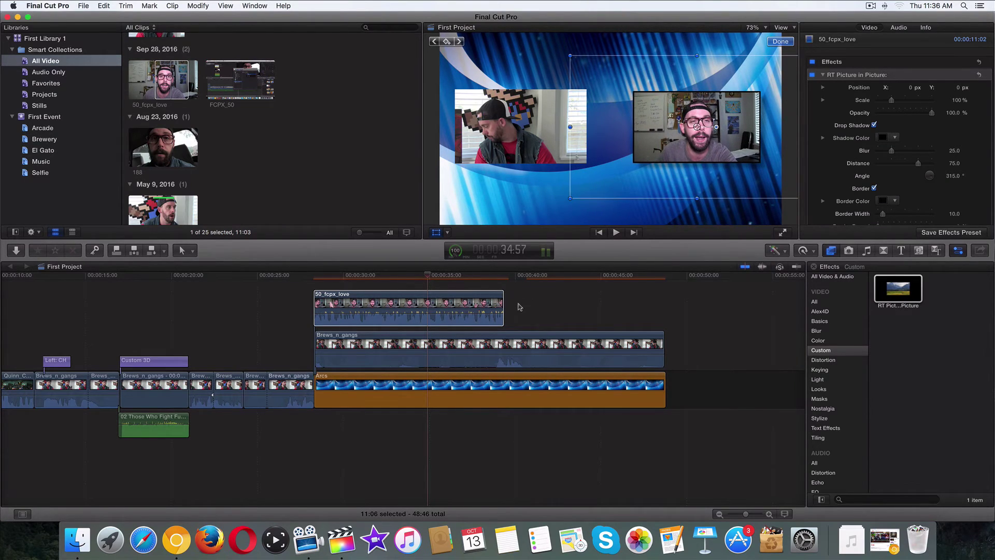
# Step: Apply RT Picture in Picture to Brews_n_gangs and enlarge the left inset to about 60%
pyautogui.click(521, 342)
pyautogui.moveTo(893, 288); pyautogui.dragTo(515, 340)
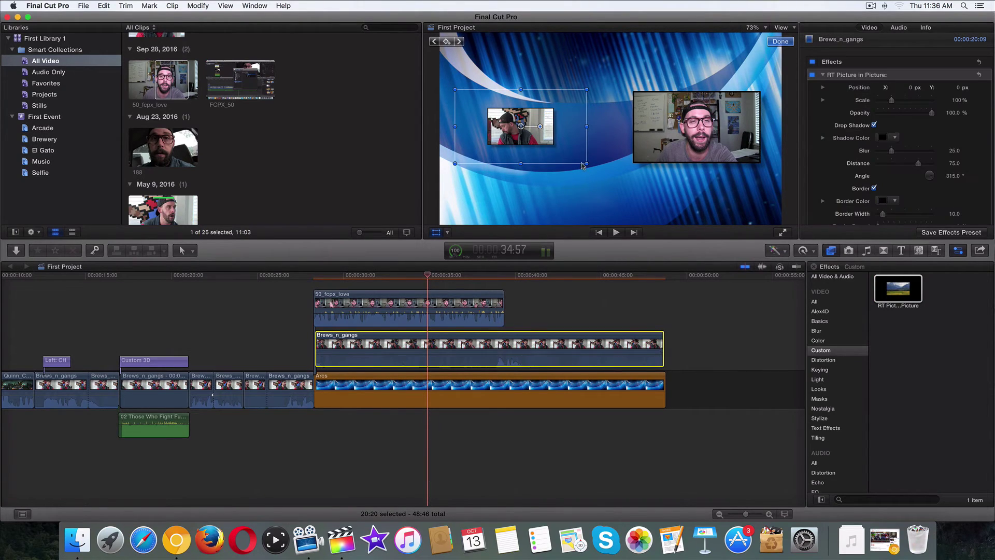
pyautogui.moveTo(586, 164); pyautogui.dragTo(632, 195)
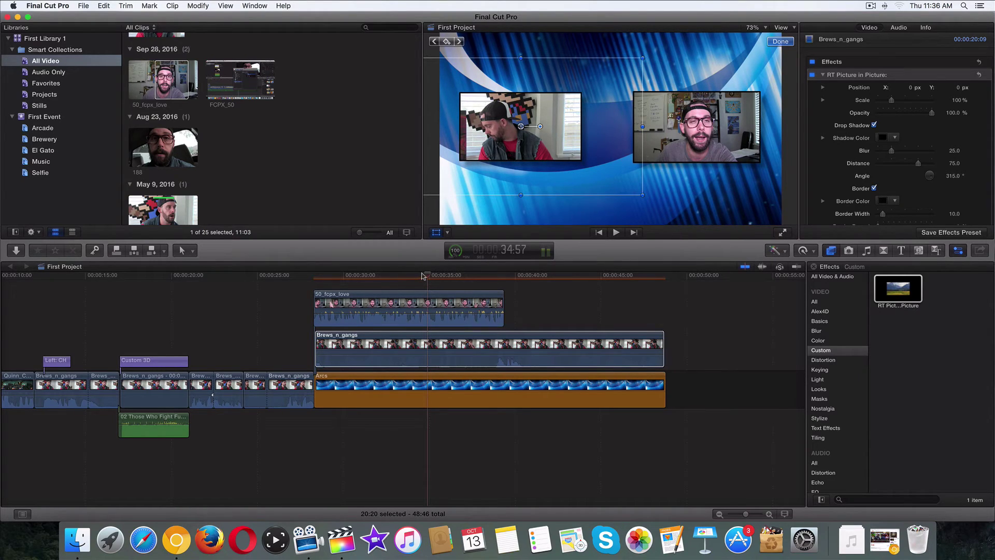
pyautogui.moveTo(422, 276); pyautogui.dragTo(296, 275)
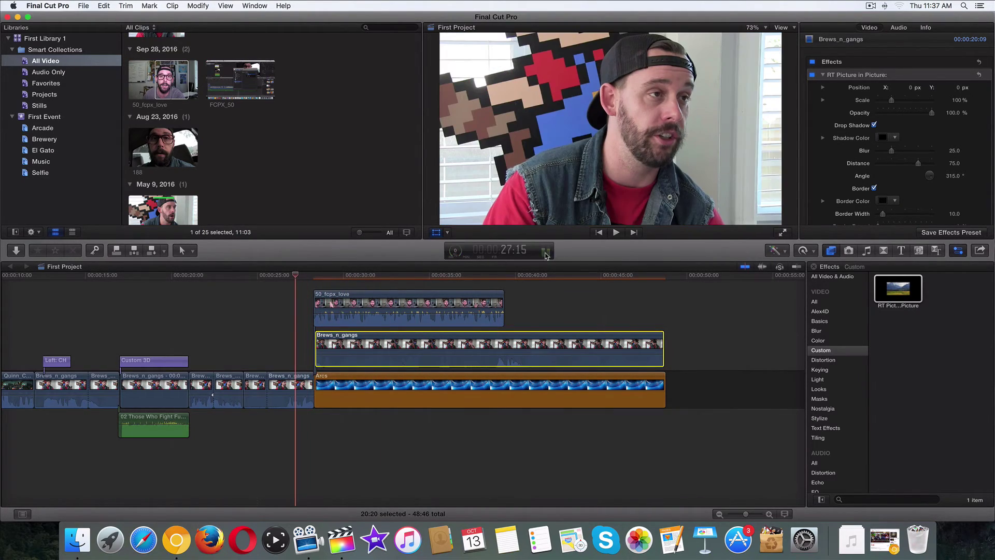
# Step: Scale the left Brews_n_gangs inset up to about 74% to match the right inset, reviewing it in playback
pyautogui.click(617, 233)
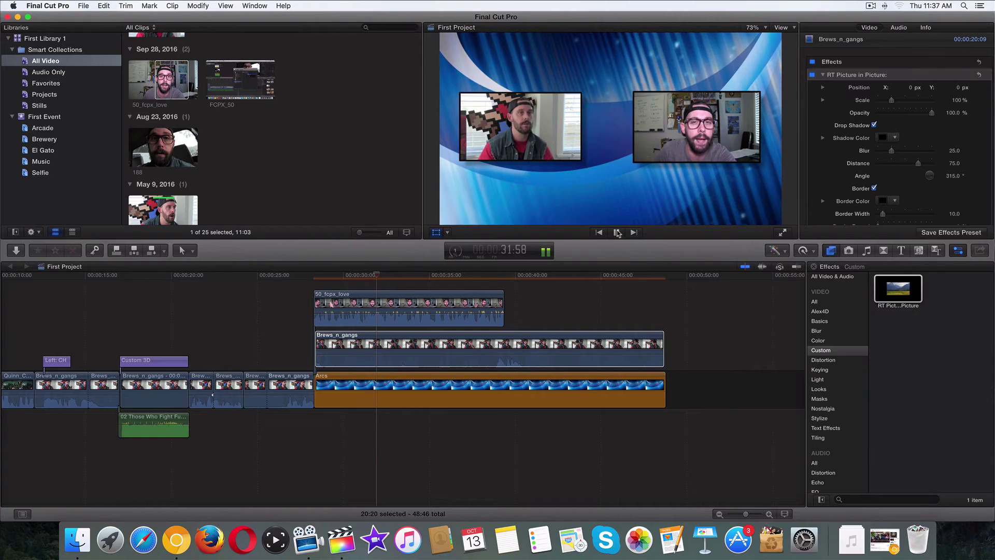
pyautogui.click(617, 233)
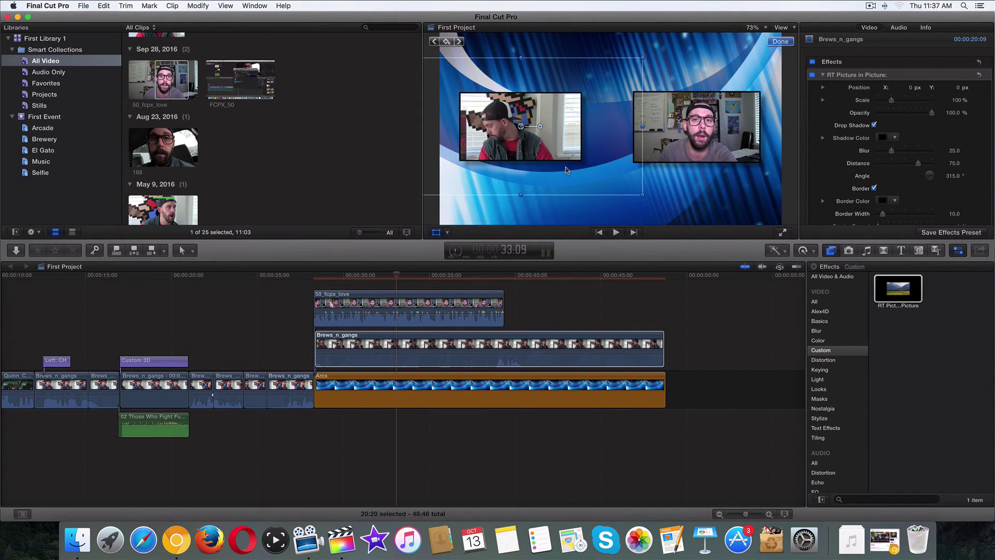
pyautogui.moveTo(641, 198); pyautogui.dragTo(642, 197)
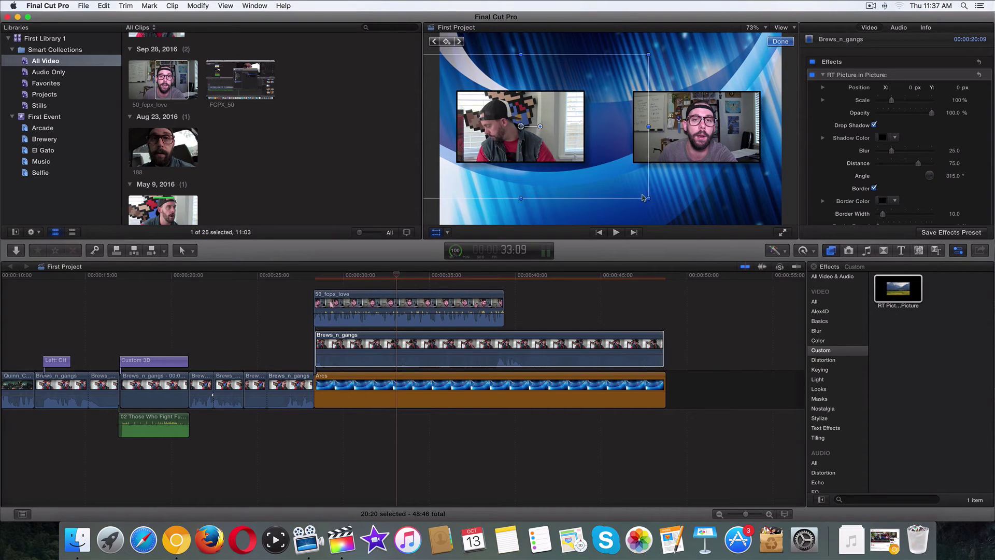
pyautogui.click(616, 233)
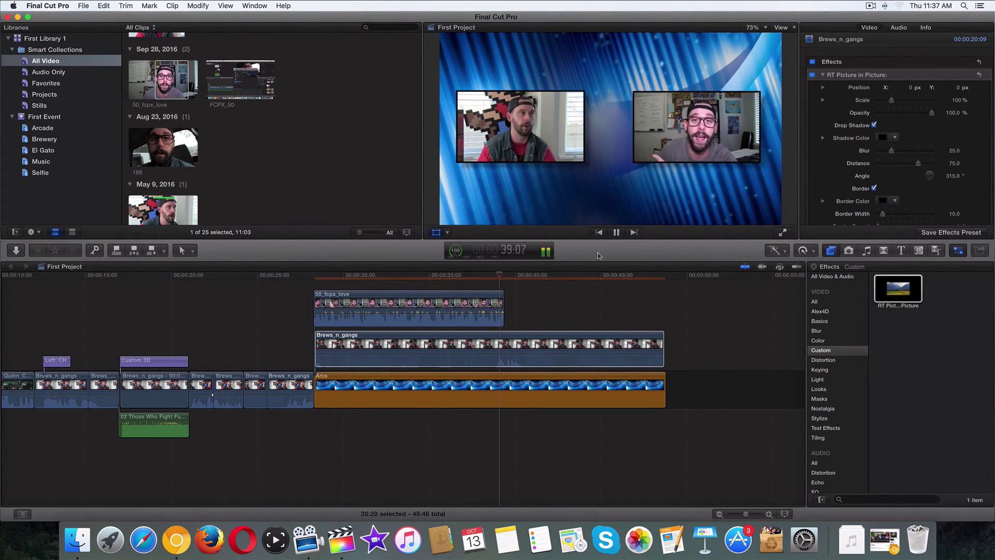
pyautogui.click(616, 232)
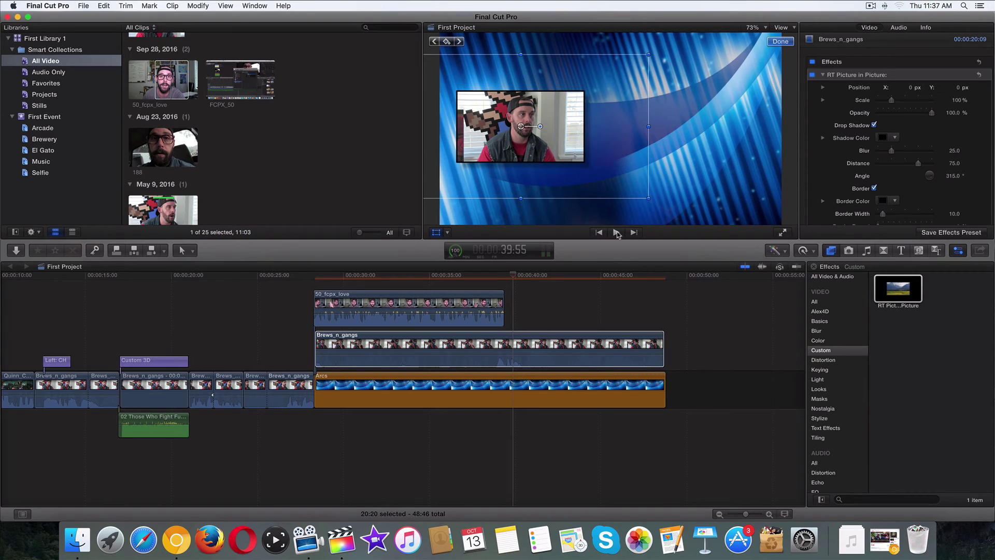